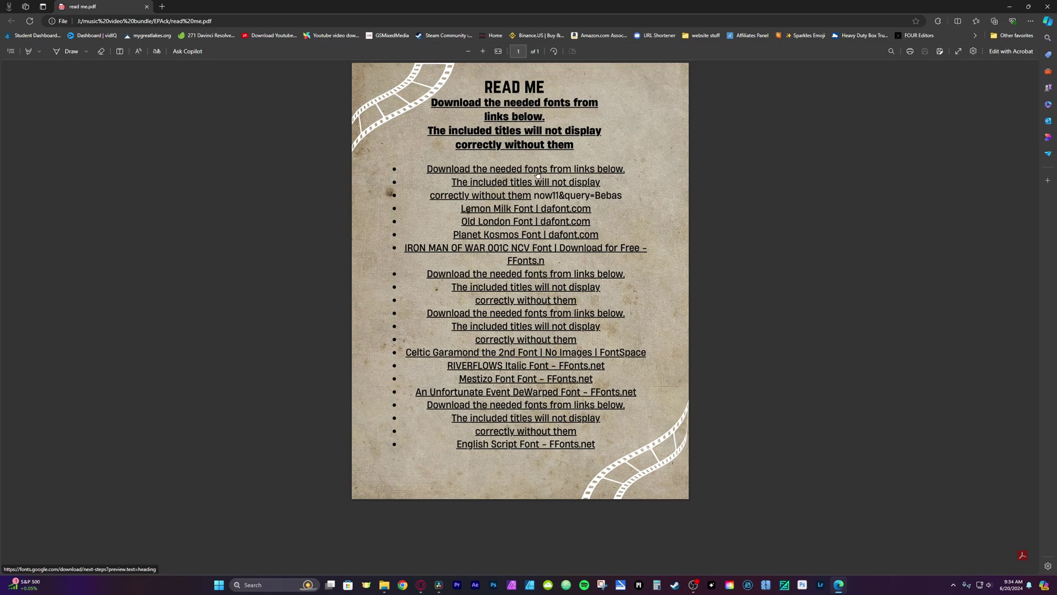
Open the first font download link listed in read me.pdf
left_click(538, 174)
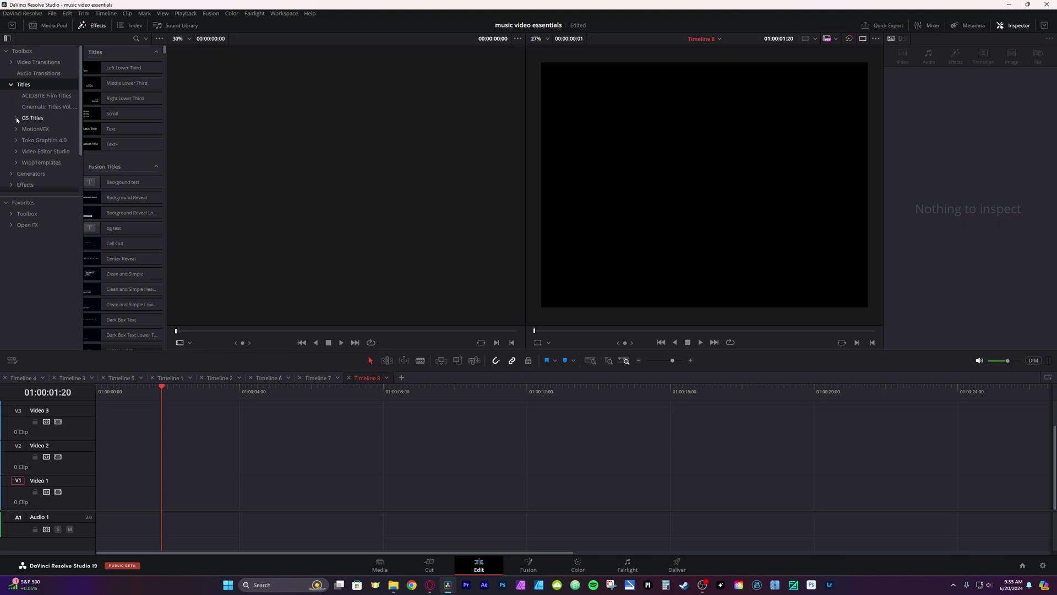
Switch to DaVinci Resolve and show the GodSend Essentials collection under GS Titles
left_click(15, 117)
left_click(36, 132)
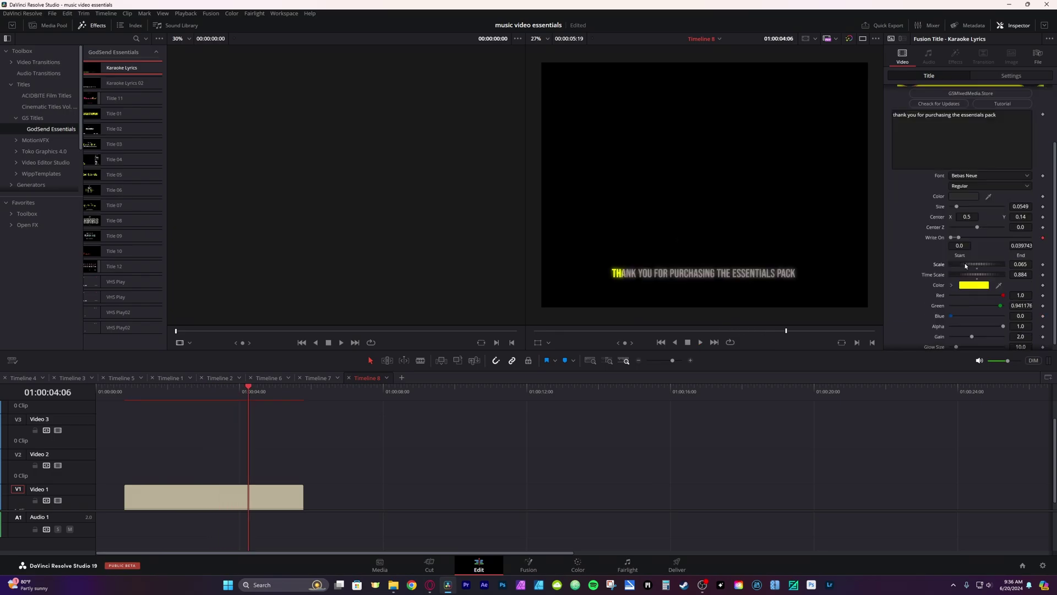
Set the karaoke title's Time Scale to 0.935 and its Scale to 0.413 with a keyframe, and save the project
left_click_drag(966, 266, 971, 276)
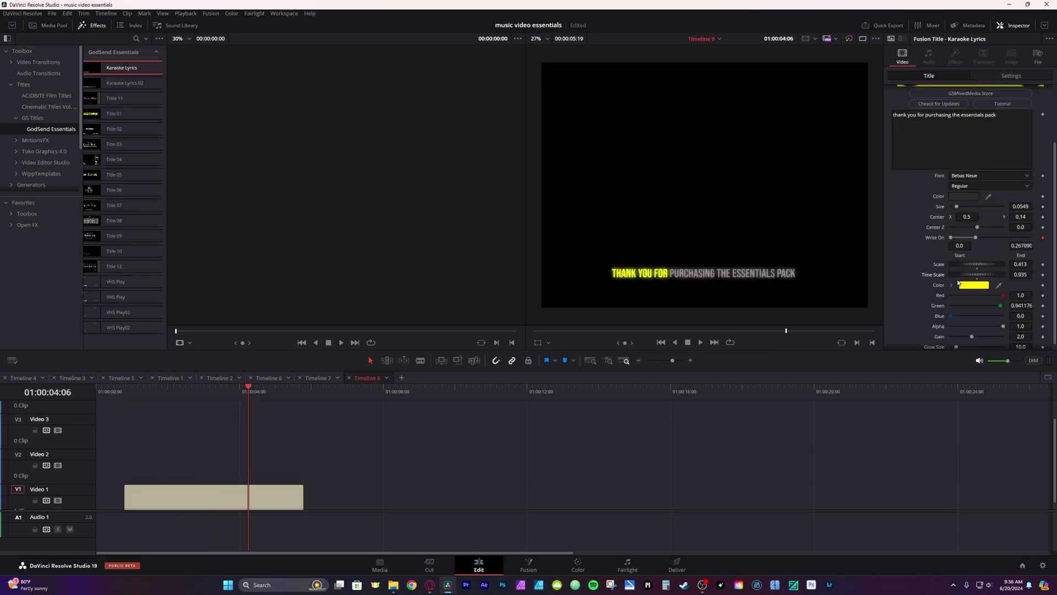
key("ctrl+s")
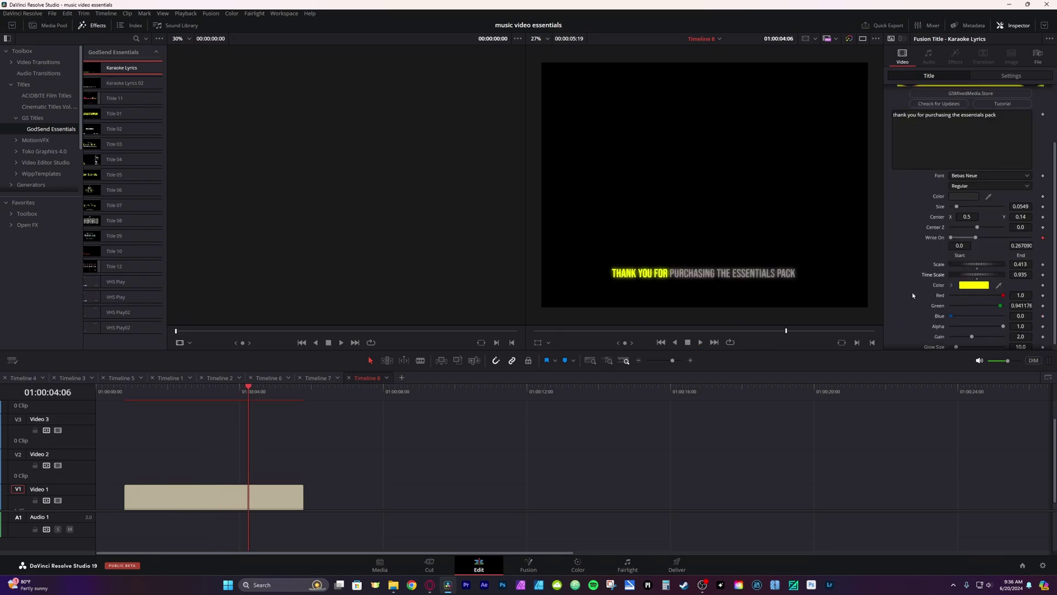
left_click(1042, 265)
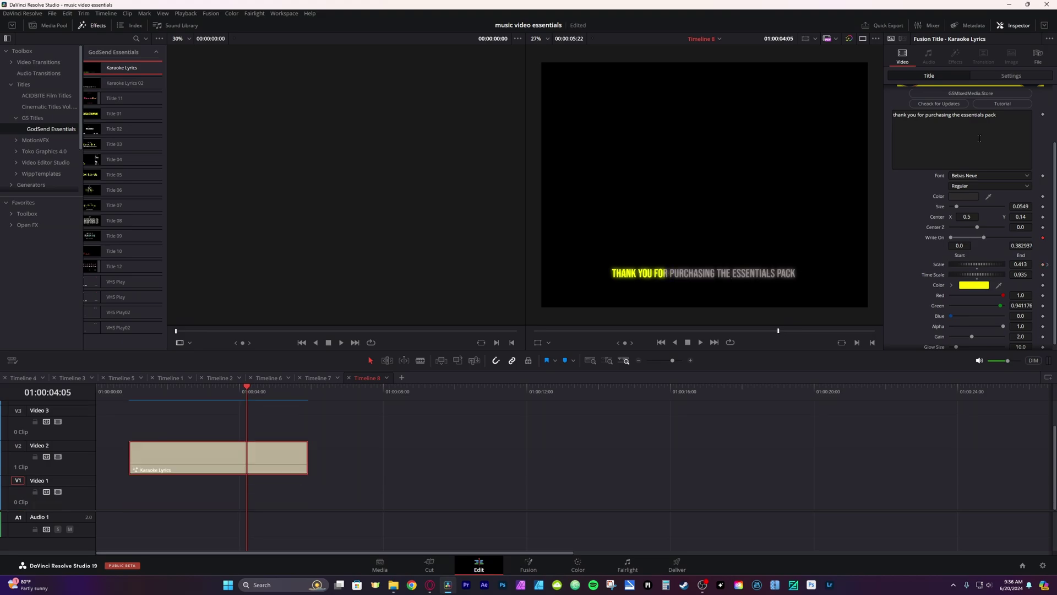
Shift the Karaoke Lyrics clip about 2.5 seconds later in the timeline and set its Glow Size to 22.8
left_click_drag(155, 451, 246, 449)
left_click_drag(957, 342, 963, 342)
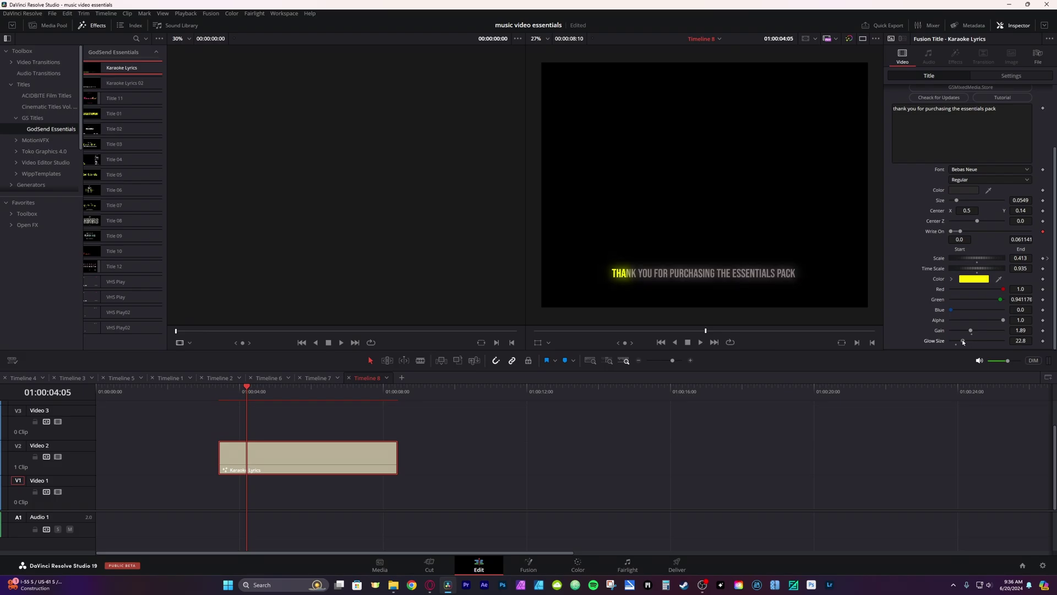
Change the karaoke title's yellow highlight color to the dark red basic color
left_click(974, 279)
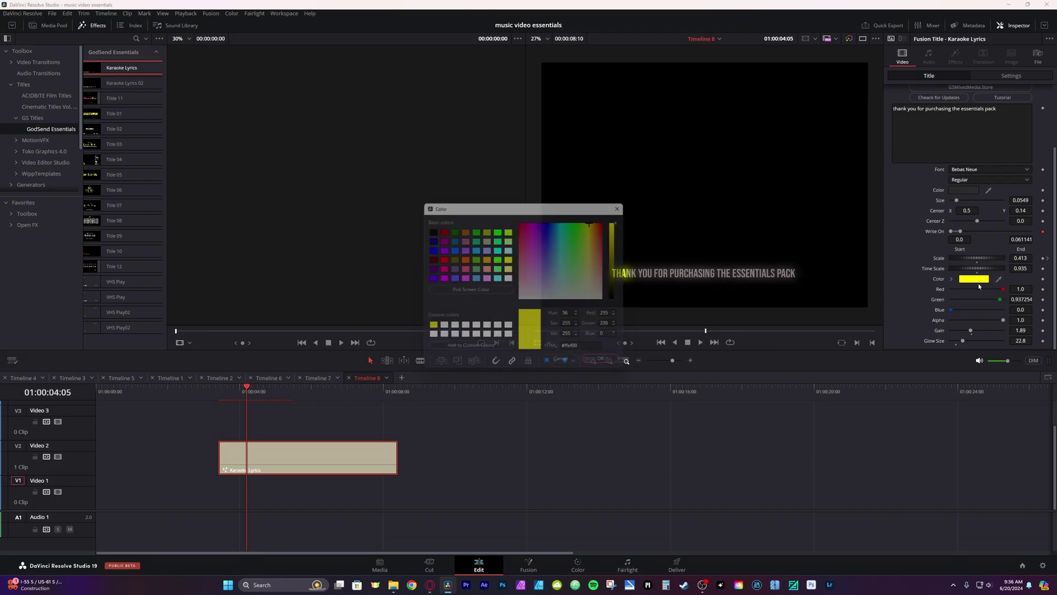
left_click(429, 260)
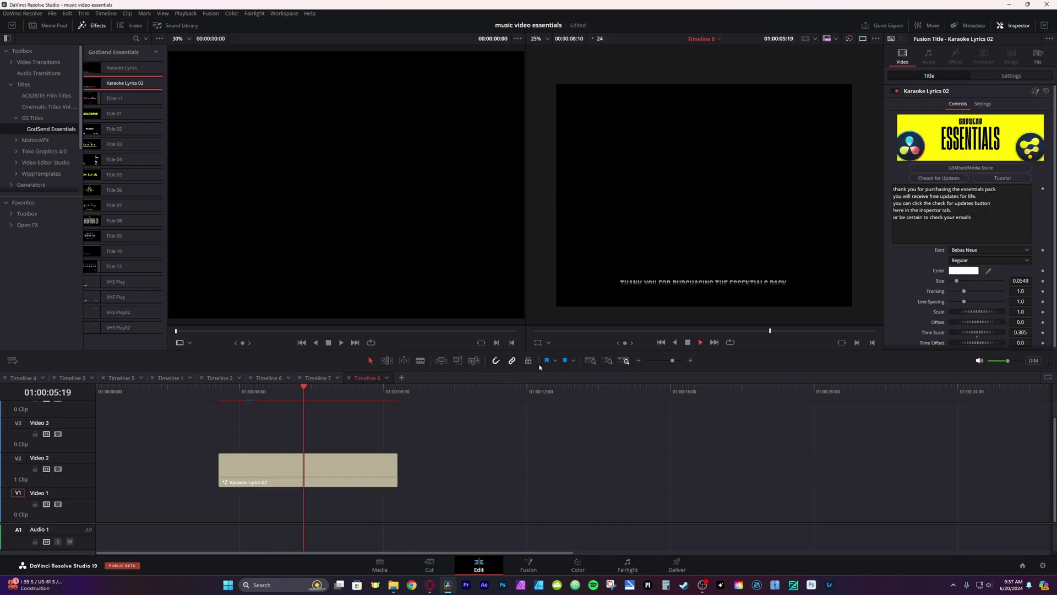
Preview the Karaoke Lyrics 02 title's animation and examine its text, scale and timing settings
key("space")
scroll(955, 319, "down", 1)
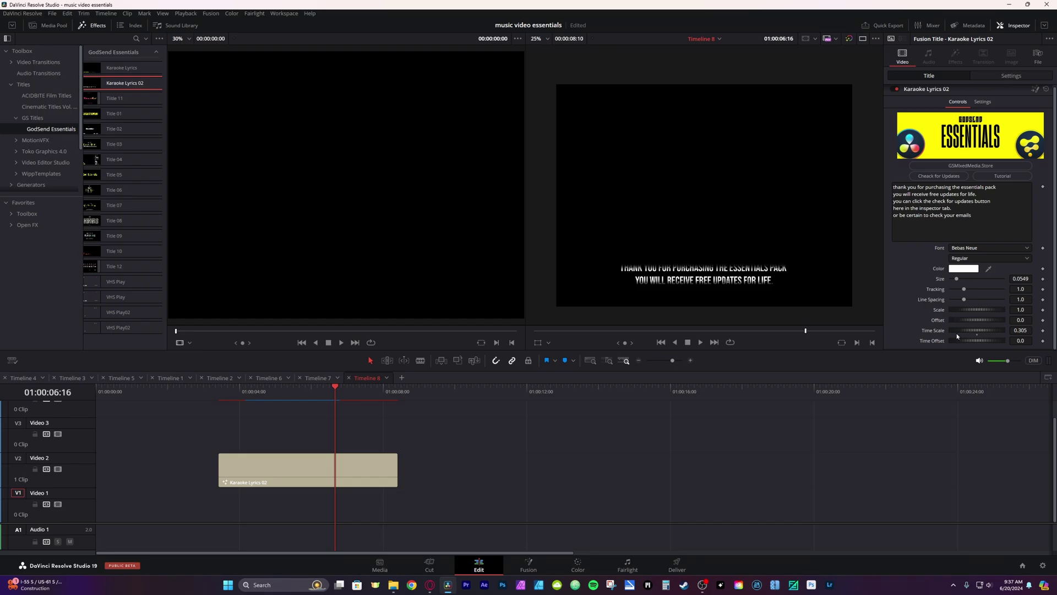
mouse_move(347, 393)
left_mouse_down()
mouse_move(331, 393)
mouse_move(345, 393)
left_mouse_up()
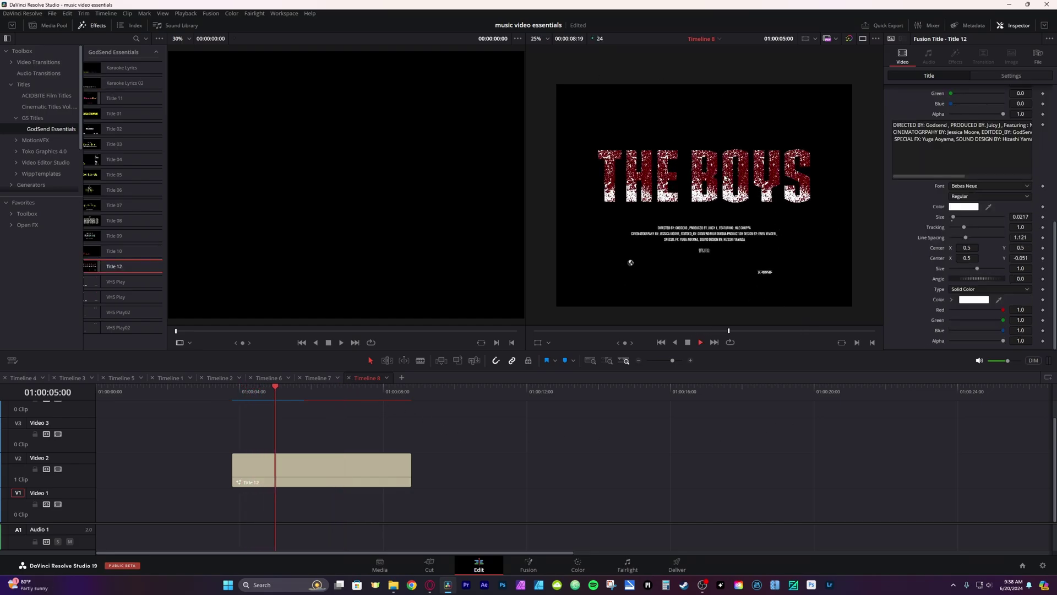
Stop playback of Title 12 and change the solid color of its main text "The Boys" to the bright red basic color
key("space")
scroll(985, 234, "up", 4)
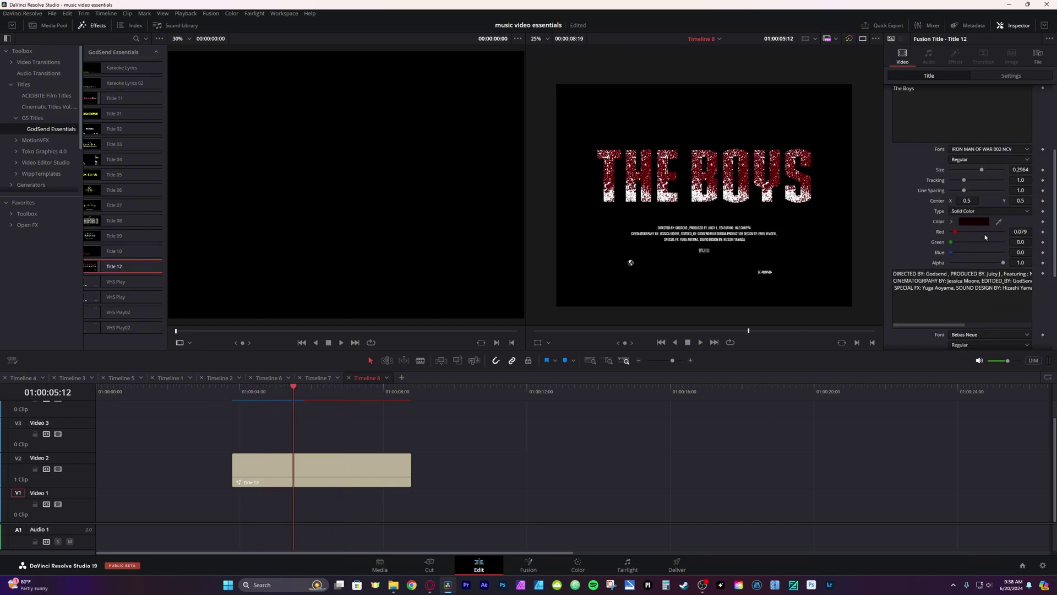
left_click(973, 223)
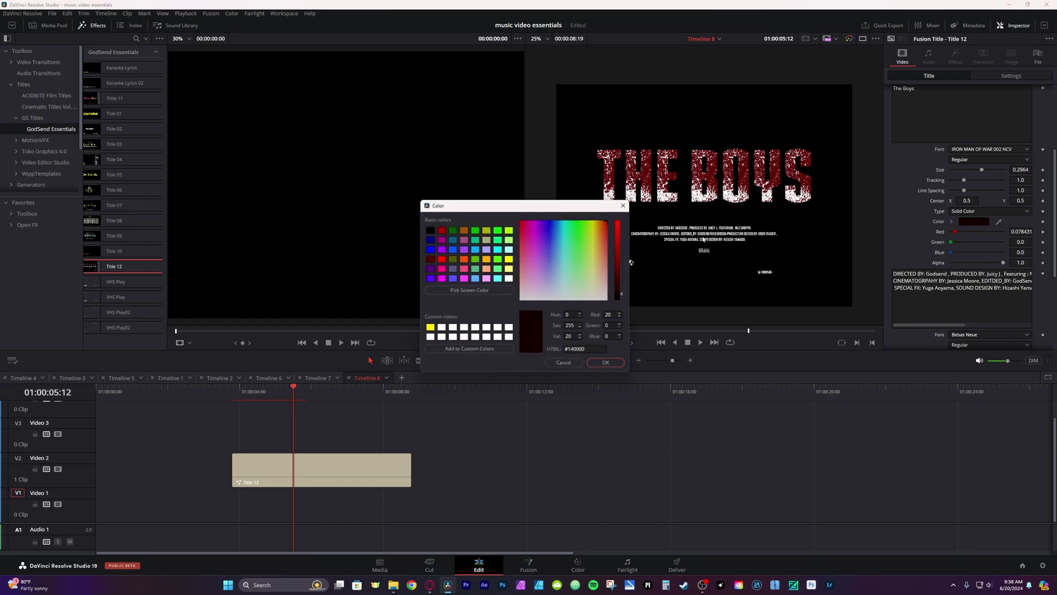
left_click(440, 259)
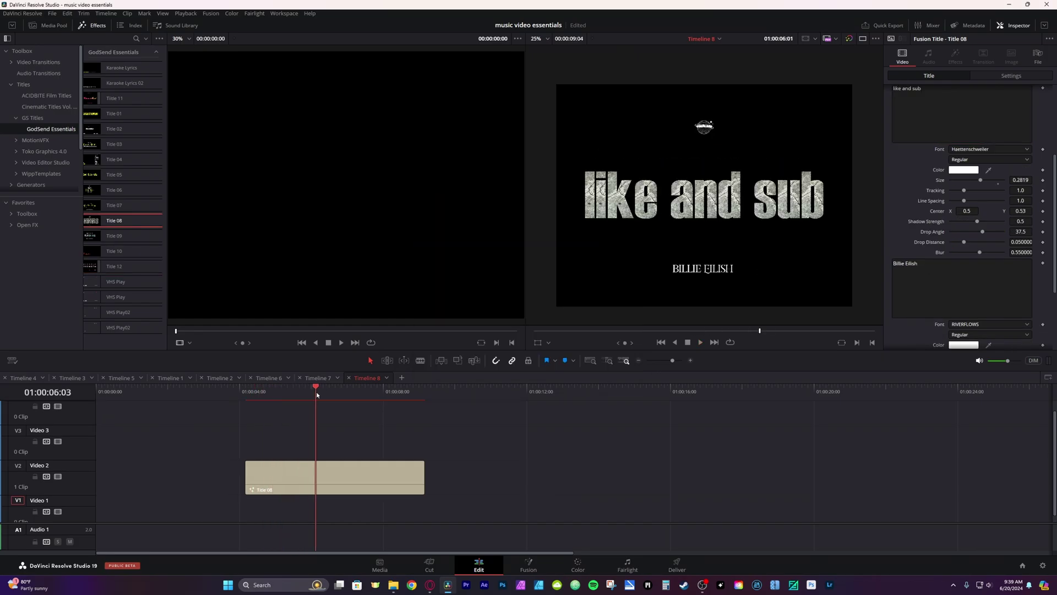
Turn on the logo in Title 08, load 2024 logo.png as its image, and play the title from the start
left_click_drag(316, 391, 369, 394)
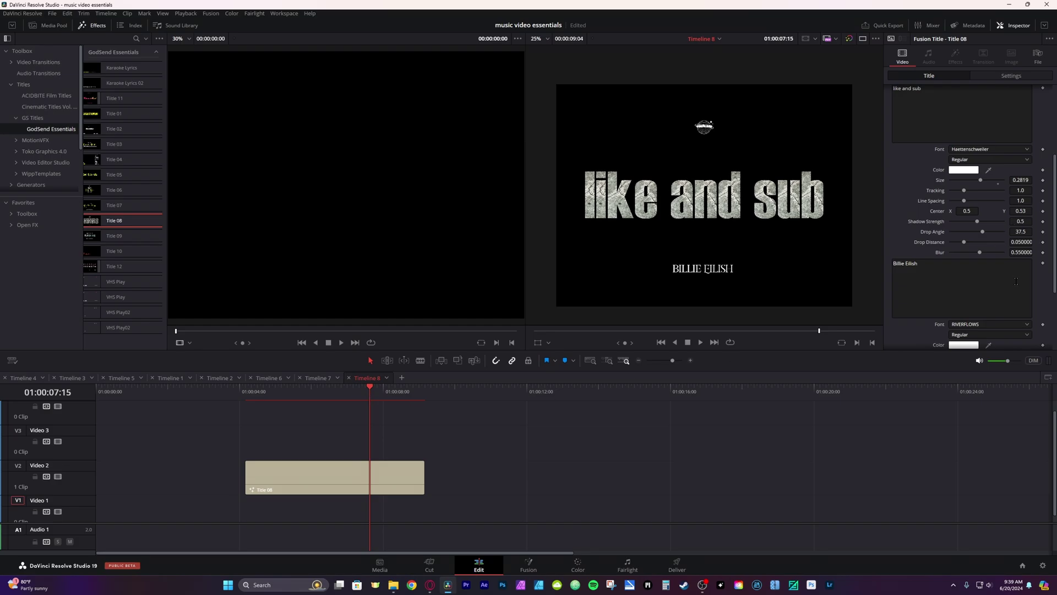
scroll(1016, 282, "down", 3)
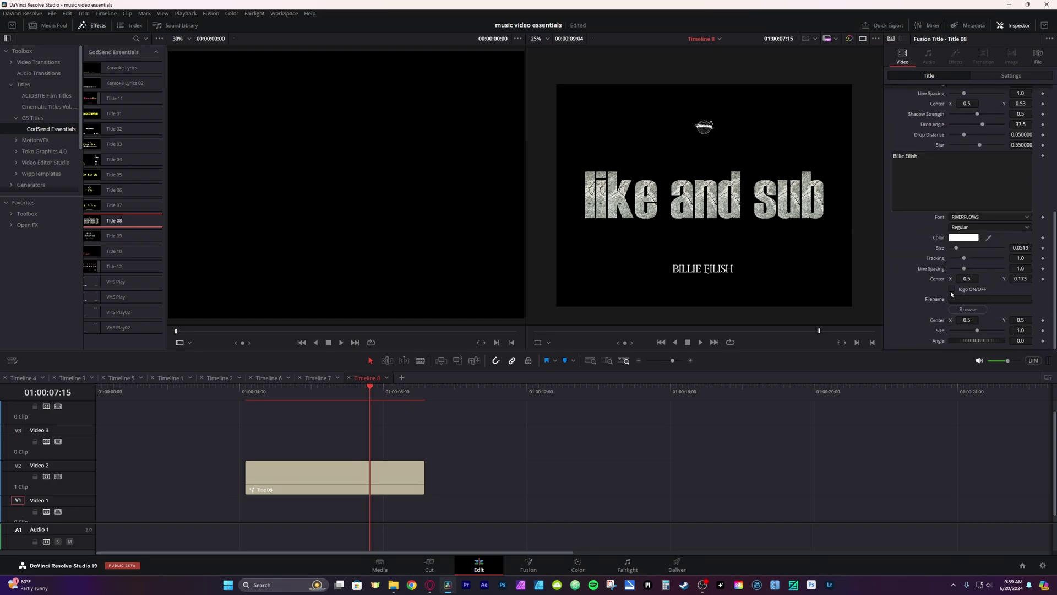
left_click(952, 289)
left_click(978, 309)
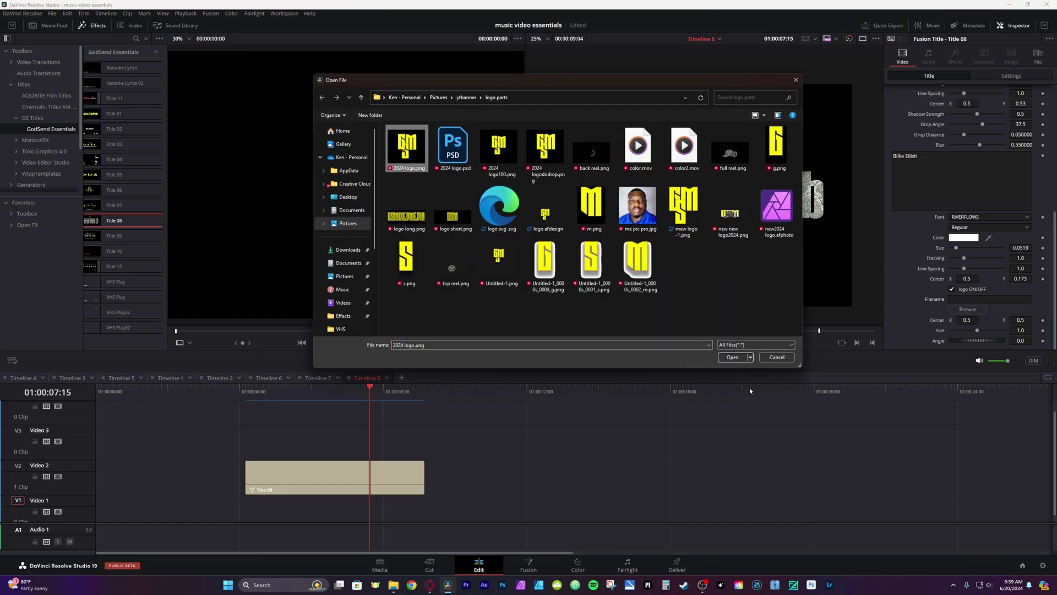
left_click(738, 357)
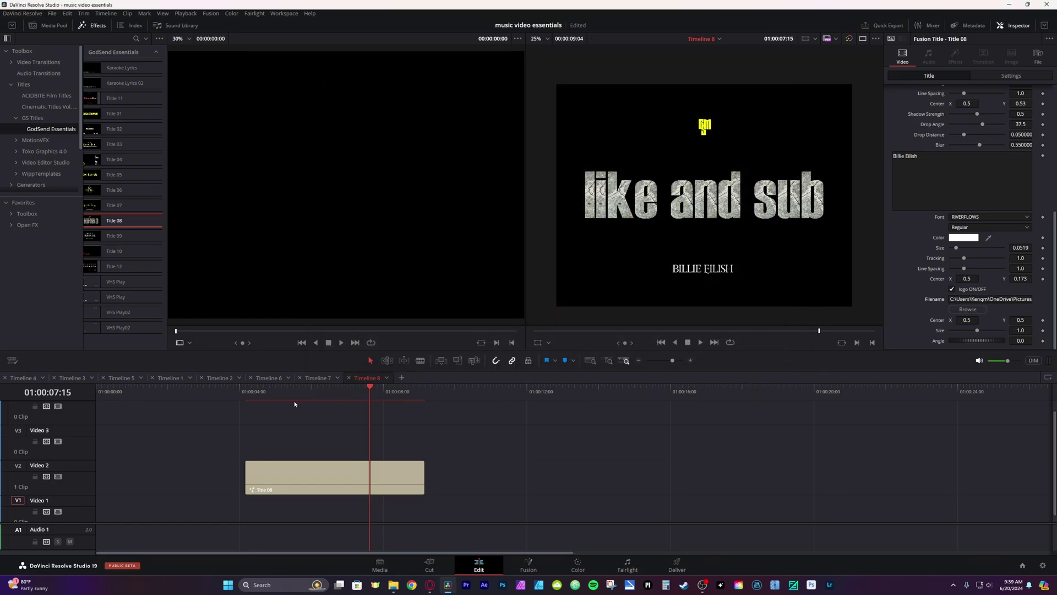
key("Up")
key("space")
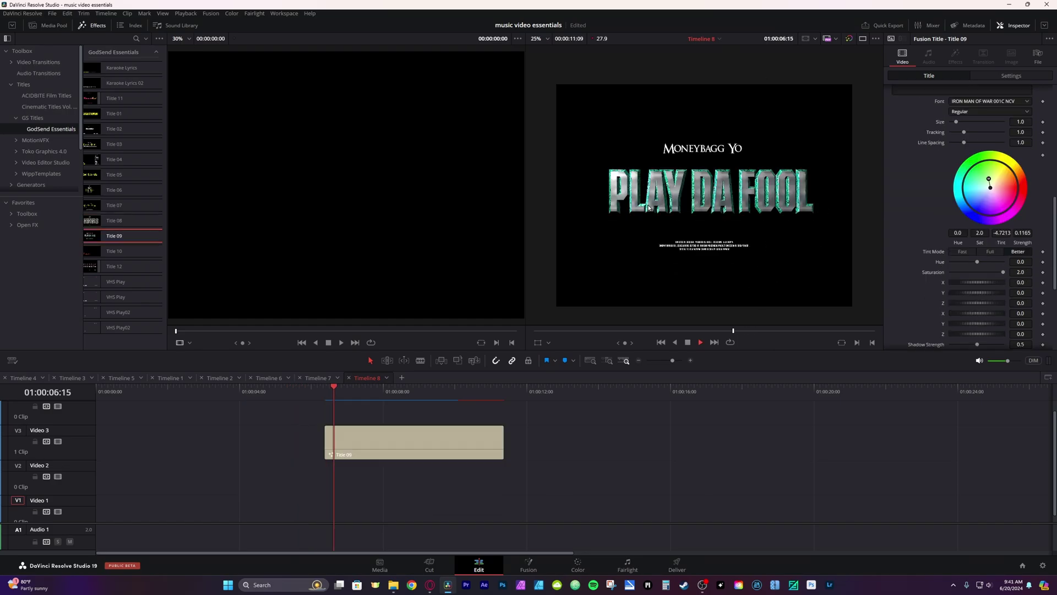
Stop playback of Title 09 and shift the tint of its main text toward red on the color wheel
key("space")
left_click_drag(990, 180, 1017, 191)
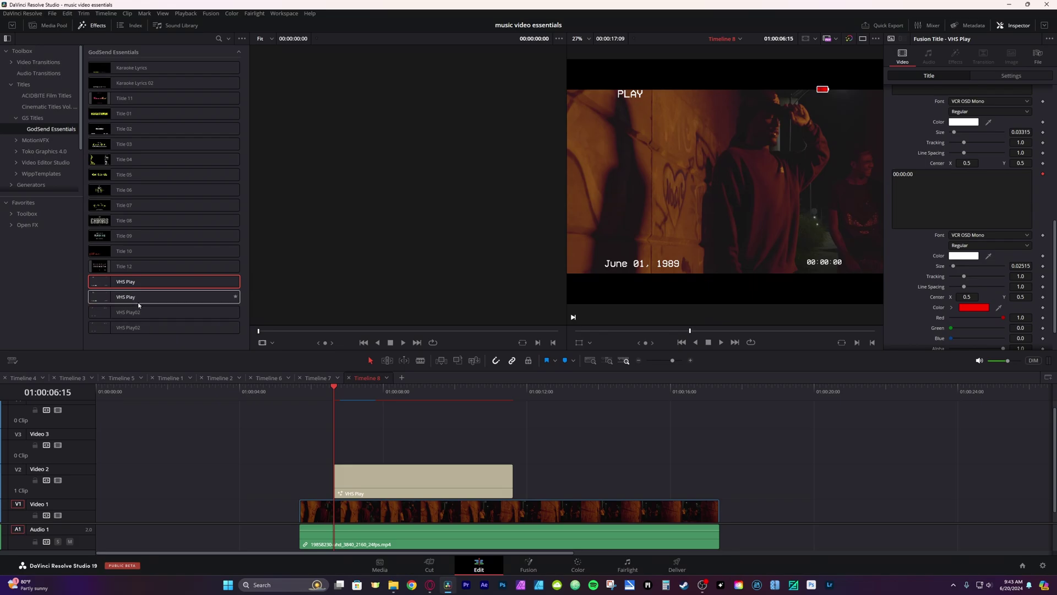
Play back the VHS Play title over the video clip
key("space")
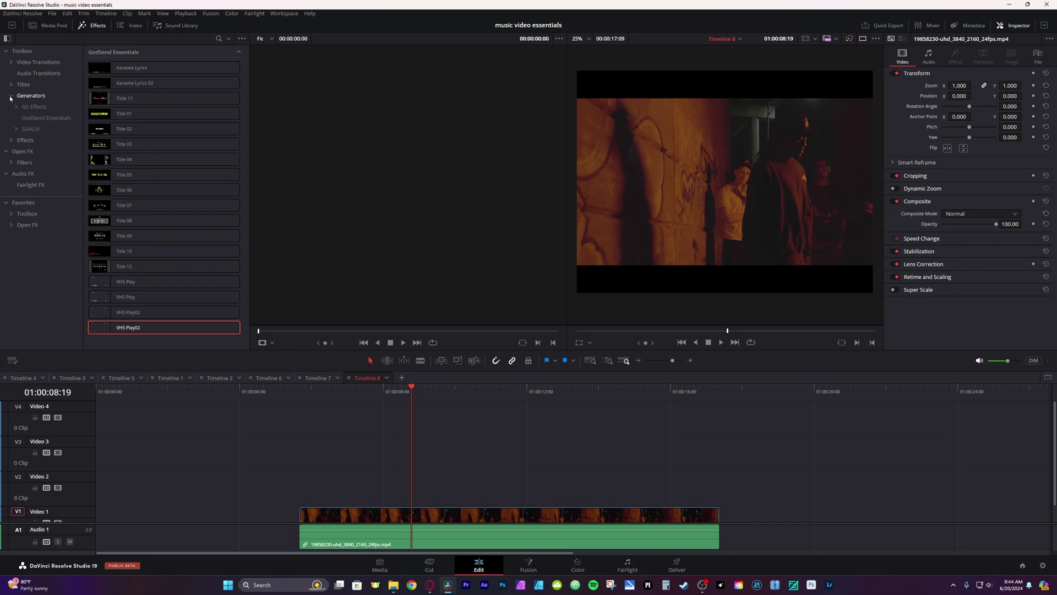
Add the Zoom (1) generator from GodSend Essentials on Video 2 at the start of the video clip and preview it
left_click(35, 106)
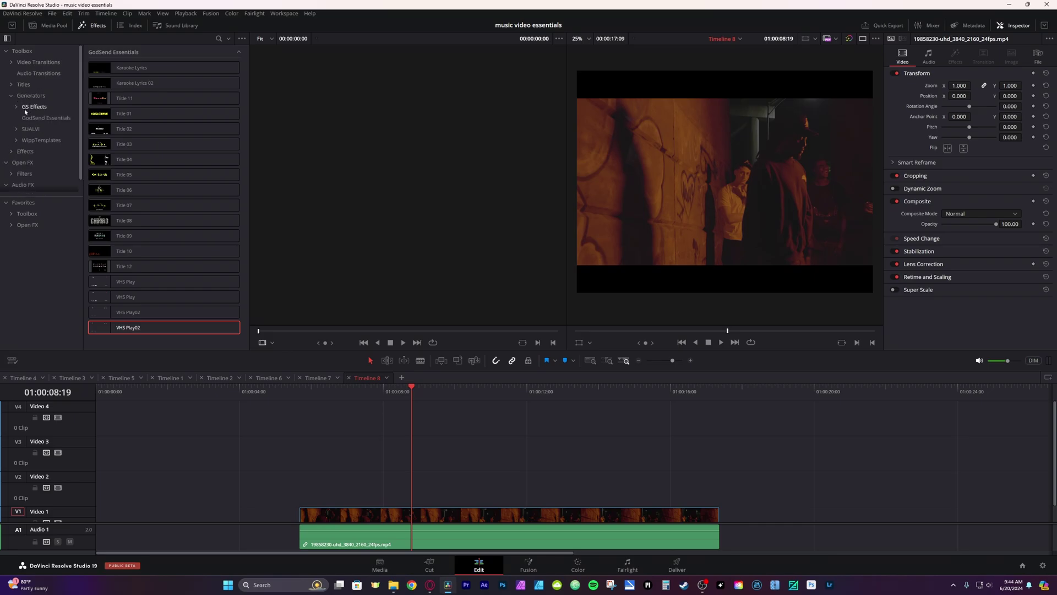
left_click(54, 117)
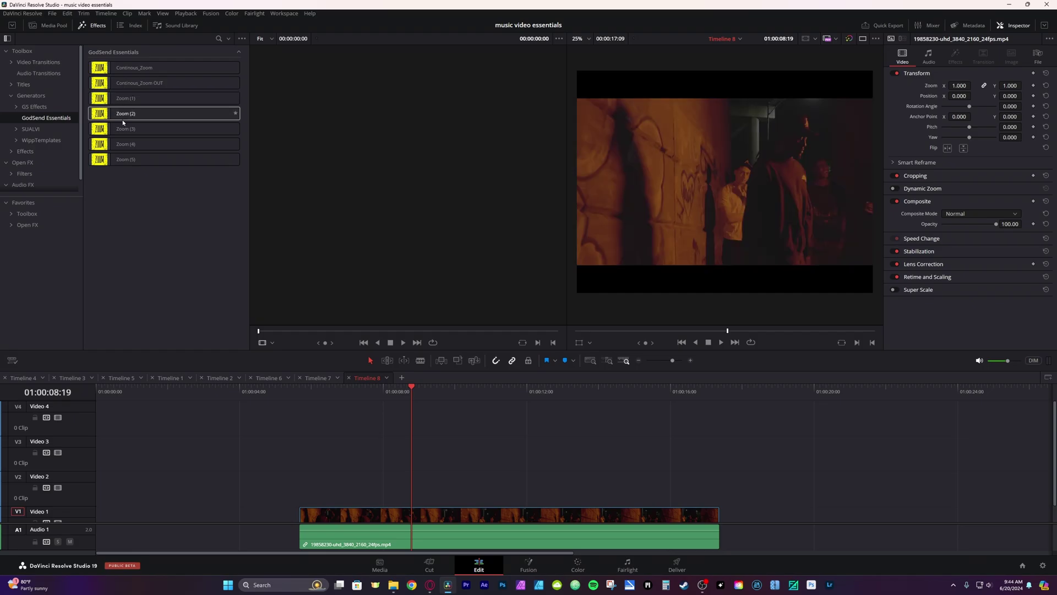
left_click_drag(134, 98, 305, 466)
key("space")
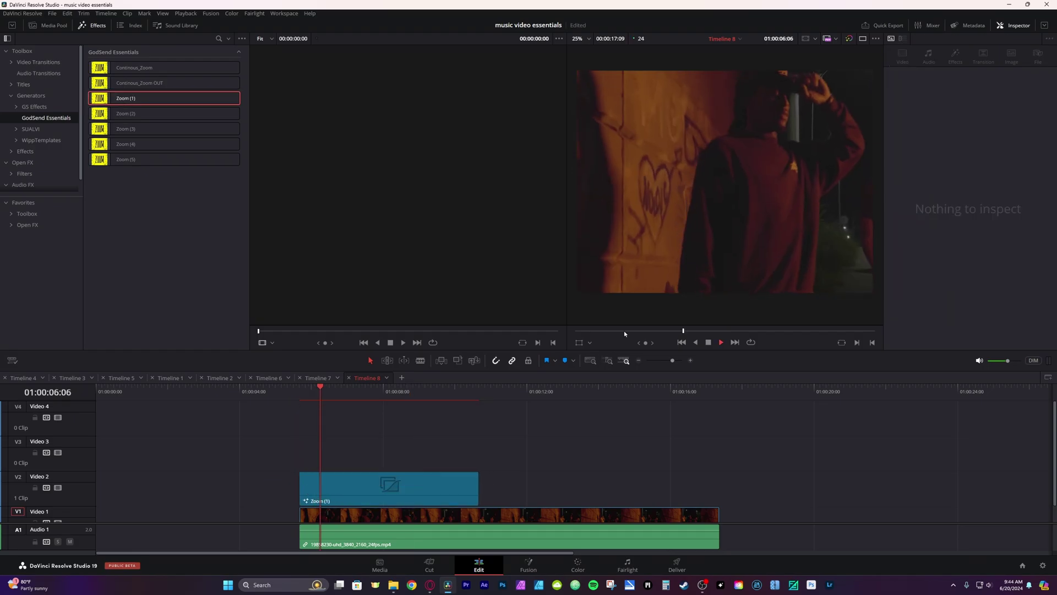
key("space")
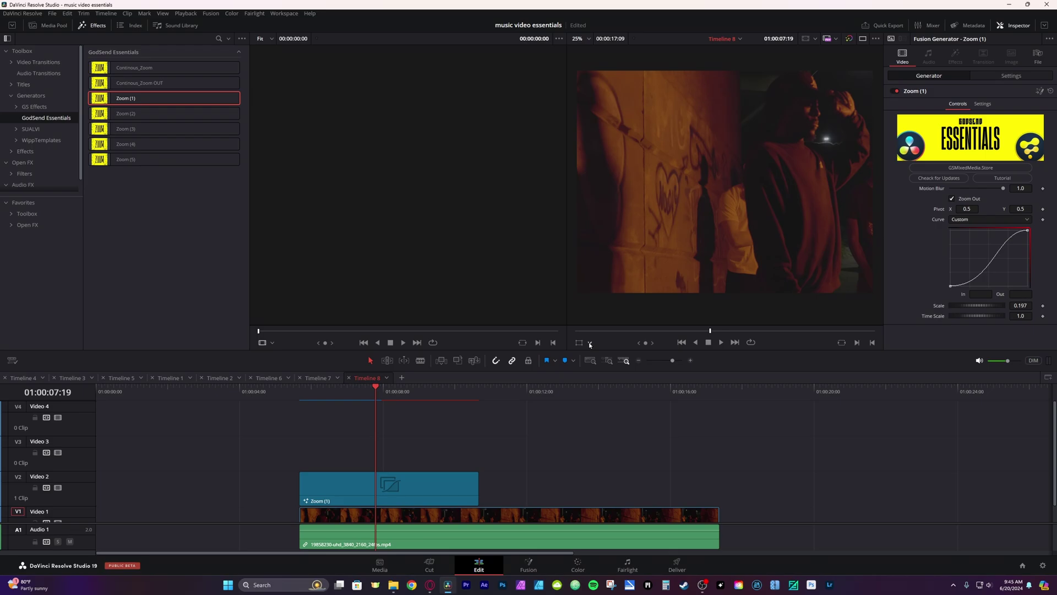
Turn on the Fusion Overlay in the viewer and move the Zoom (1) pivot to X 0.761, Y 0.764
left_click(590, 342)
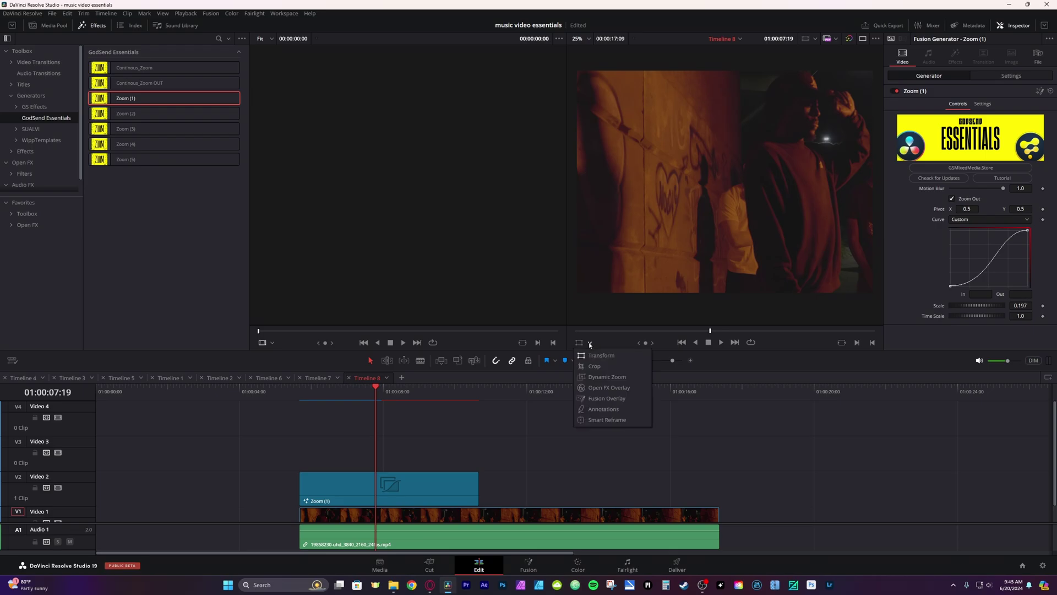
left_click(602, 395)
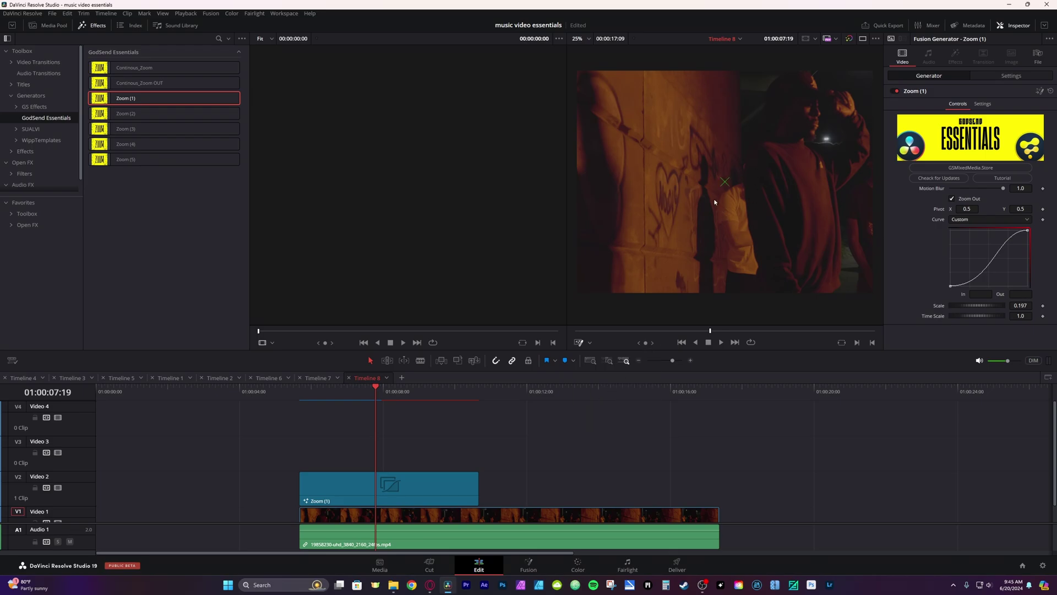
left_click_drag(972, 209, 1049, 209)
Set the Zoom (1) Scale to 0.429 and Time Scale to 1.326, and play the clip to check the zoom
key("Up")
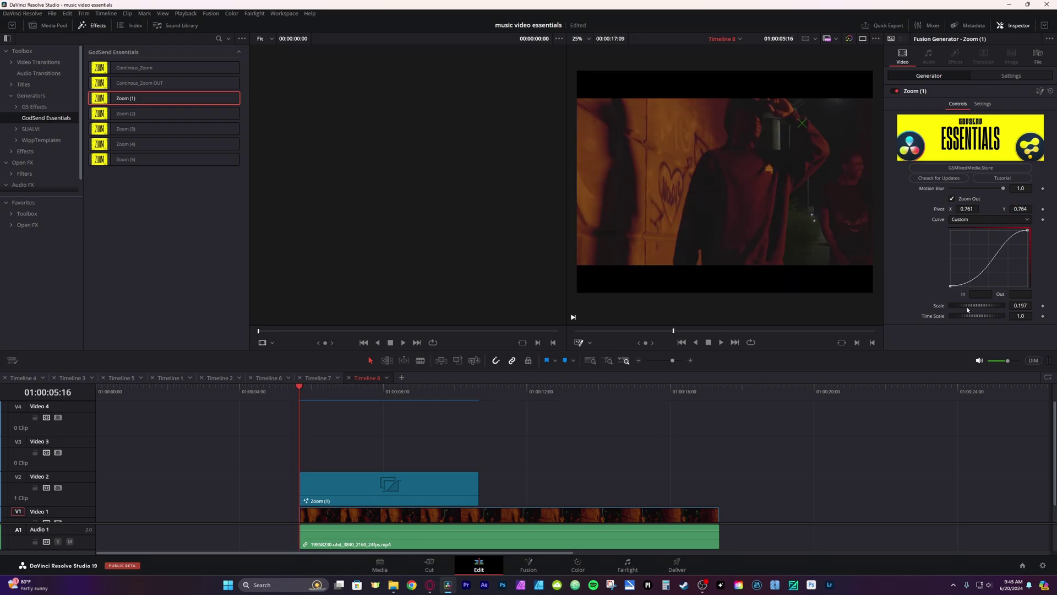
mouse_move(968, 309)
left_mouse_down()
mouse_move(984, 306)
mouse_move(971, 317)
left_mouse_up()
key("space")
key("space")
key("space")
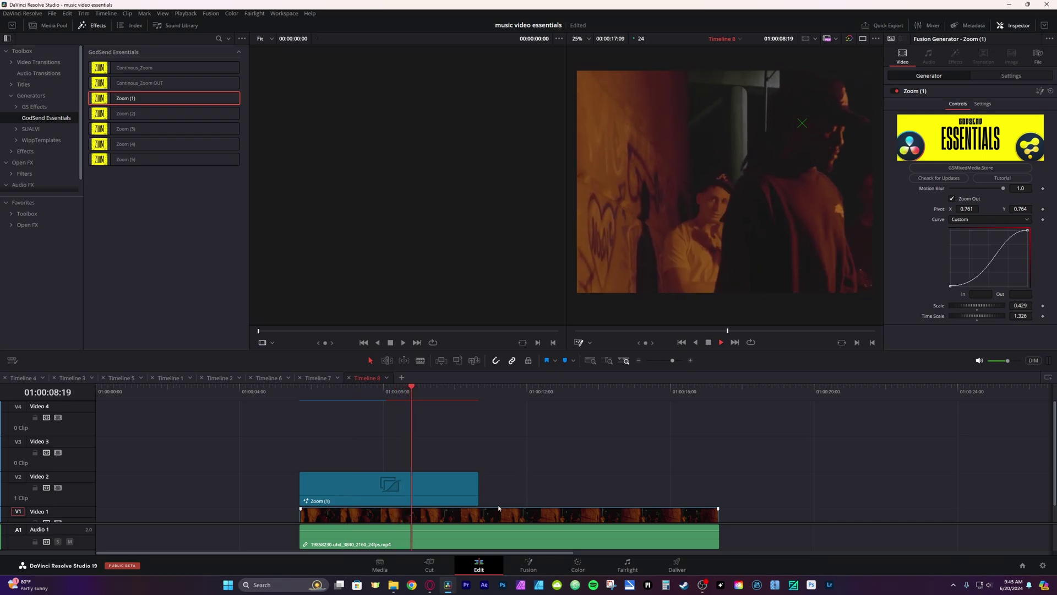
key("space")
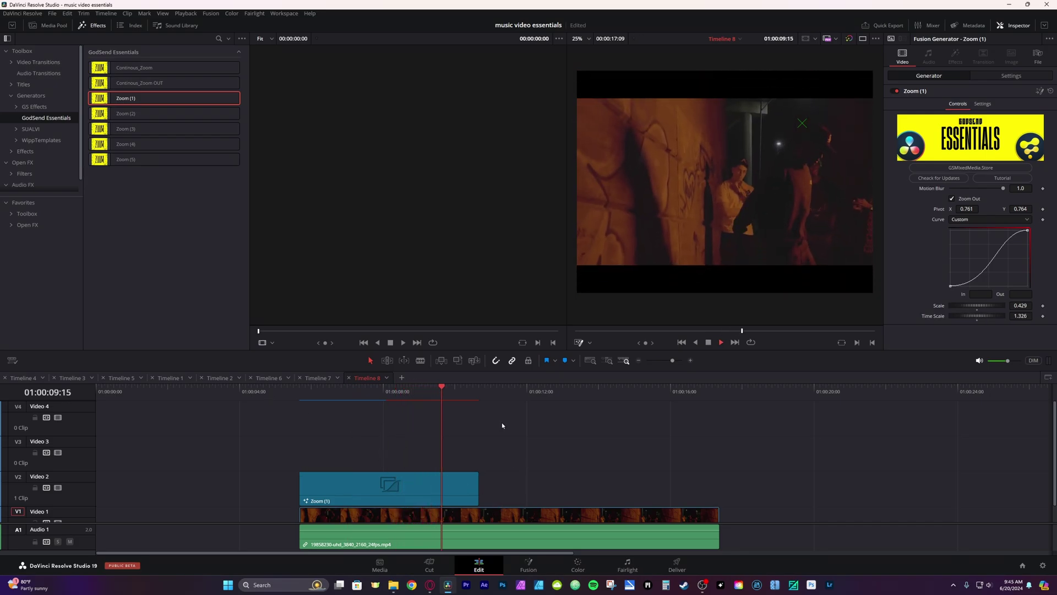
left_click(346, 394)
key("space")
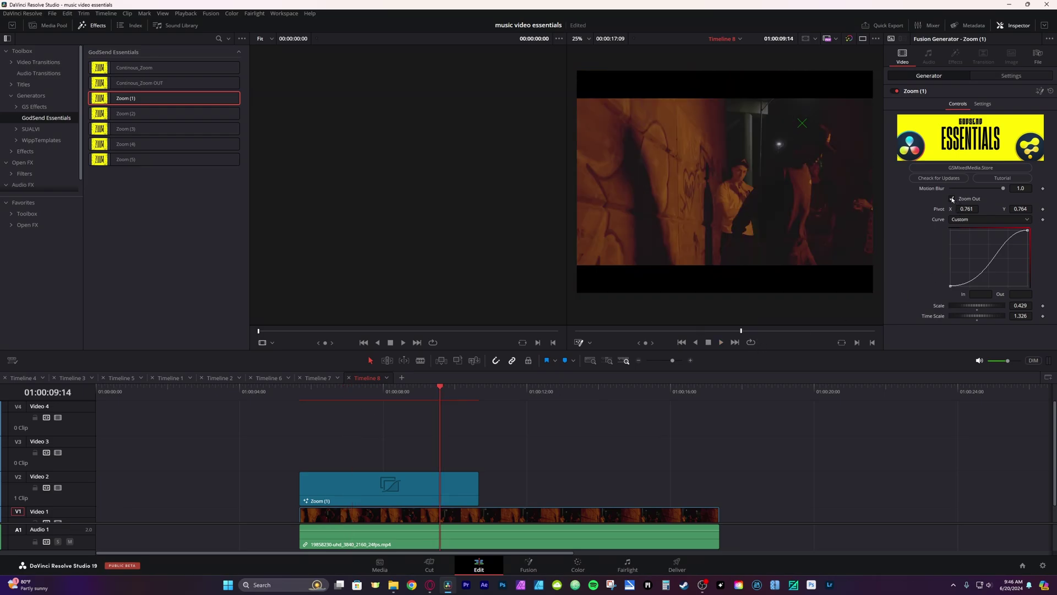
Turn off Zoom Out for the Zoom (1) generator and play the clip from its start
left_click(956, 200)
key("Up")
key("space")
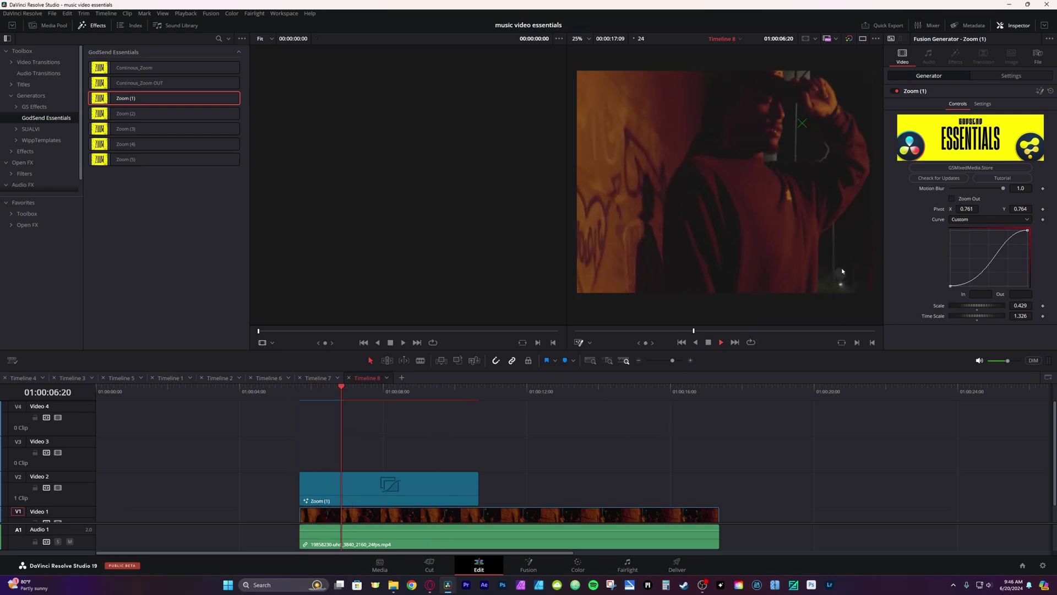
key("space")
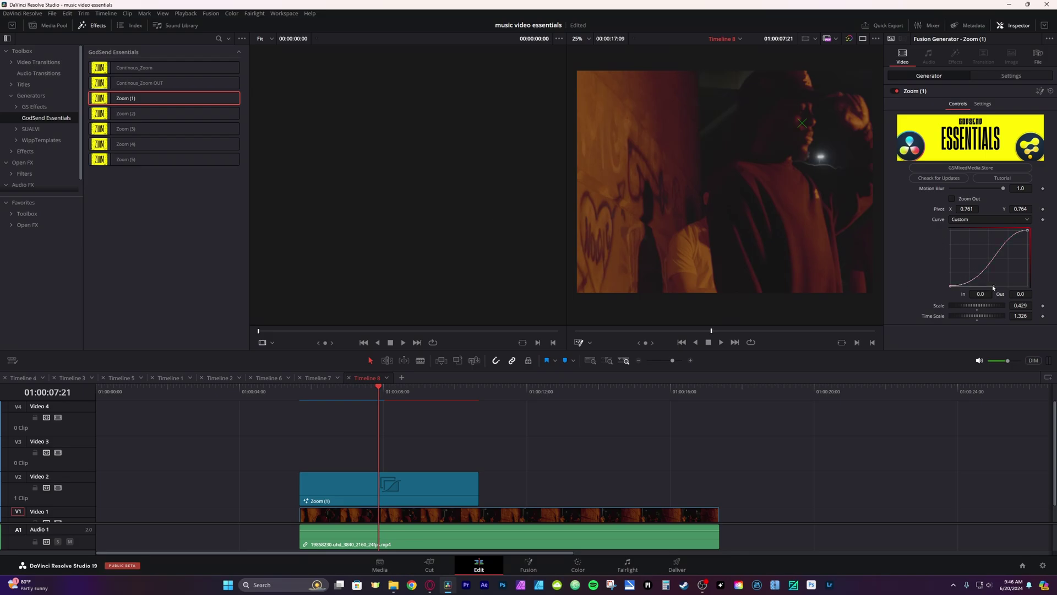
Try a steeper start on the Zoom (1) custom curve, and switch its Curve type to Easing with the ease-in choices open
left_click_drag(991, 286, 955, 244)
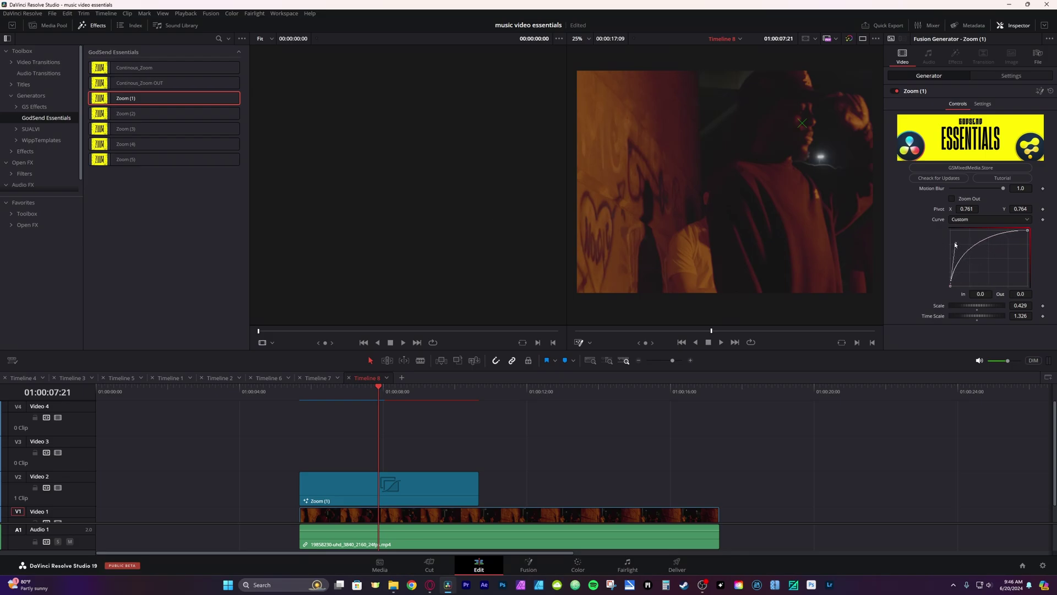
left_click(1000, 216)
left_click(986, 243)
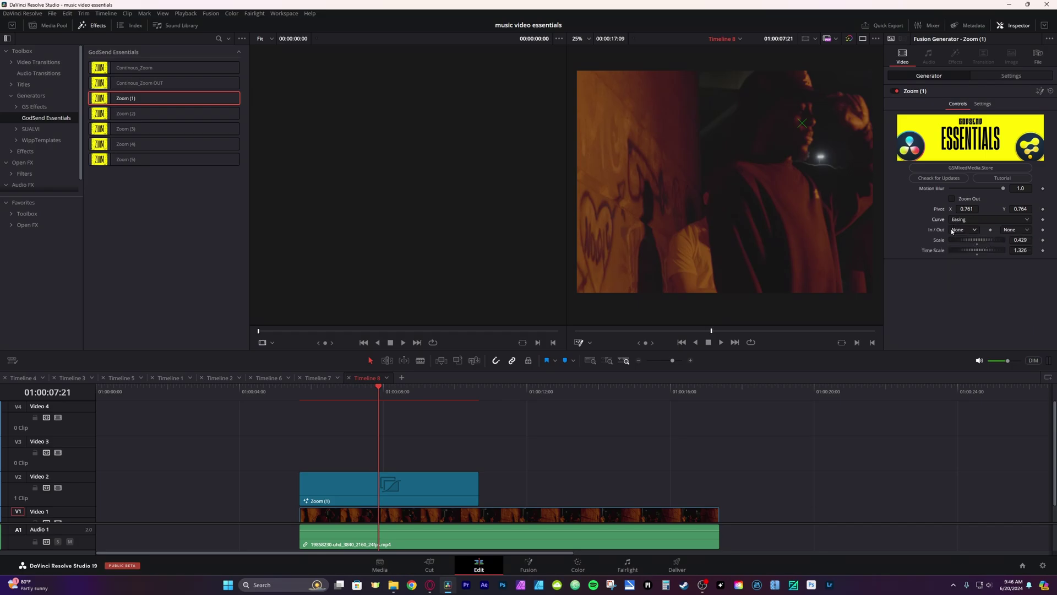
left_click(974, 230)
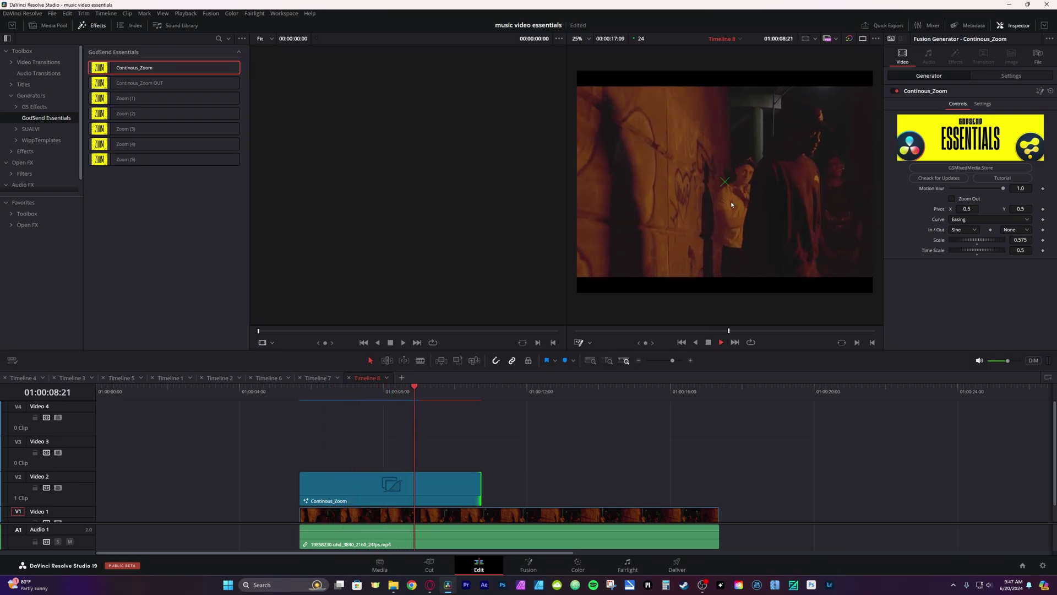
Stop the Continous_Zoom playback and list the GodSend Essentials effects found under GS Effects
key("space")
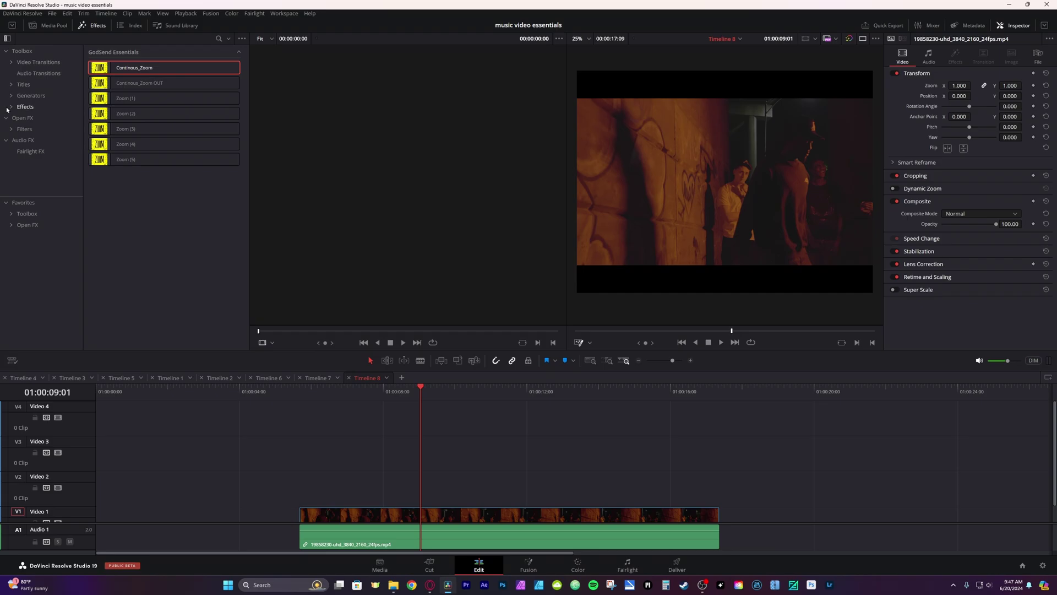
left_click(9, 108)
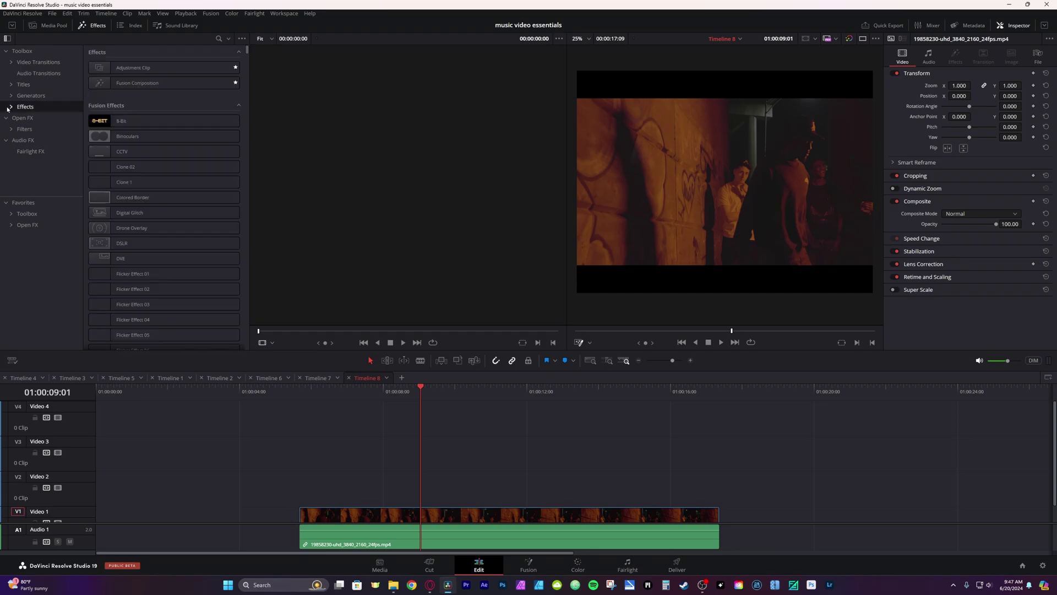
left_click(16, 174)
left_click(16, 176)
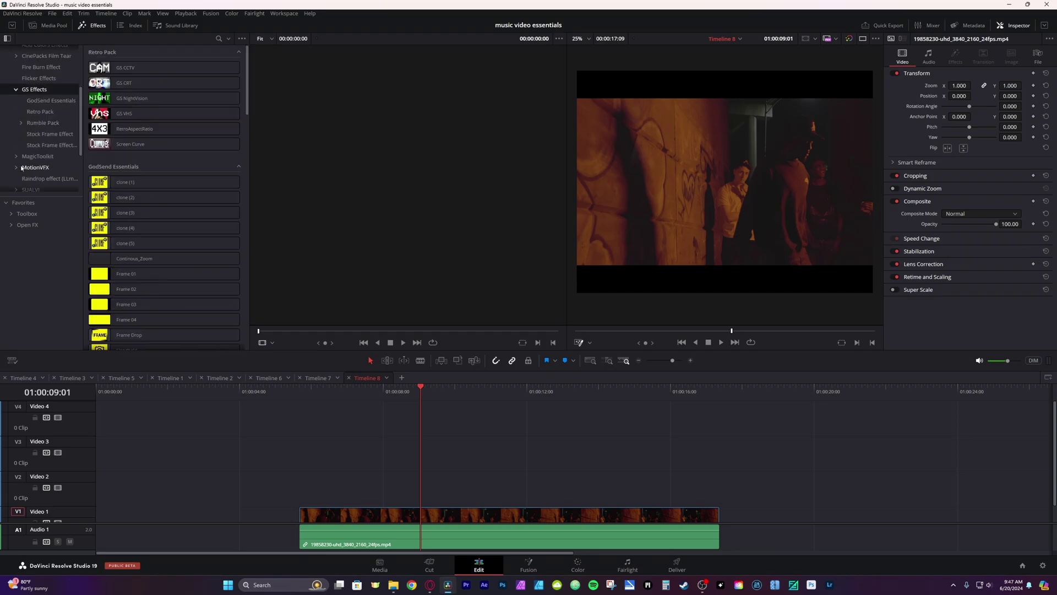
left_click(67, 105)
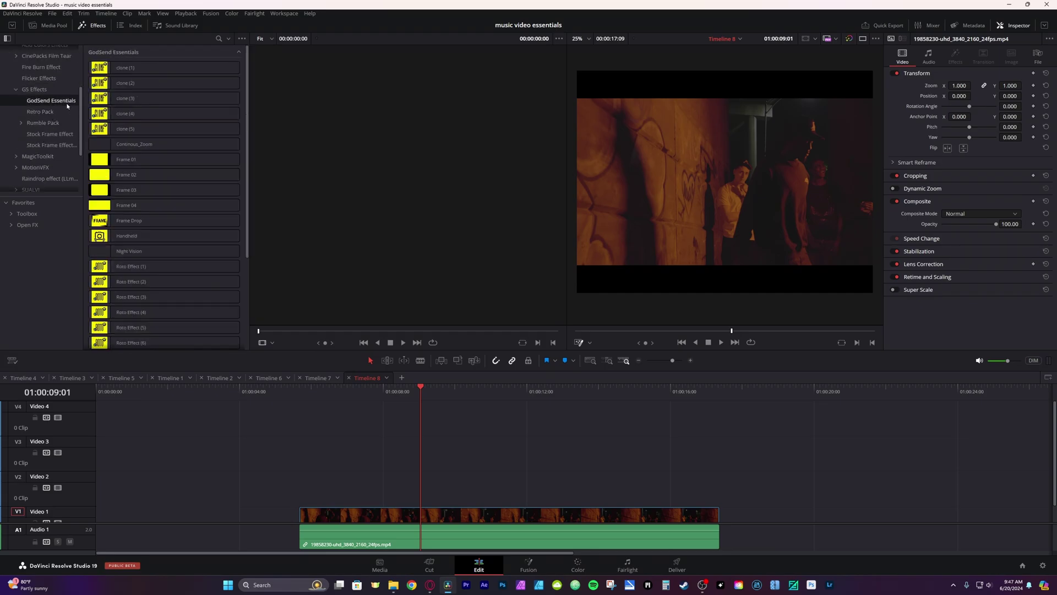
Apply the VHS 01 effect to the clip on Video 1 and put the playhead at the clip's start
scroll(165, 221, "down", 3)
left_click_drag(138, 290, 385, 515)
left_click(299, 393)
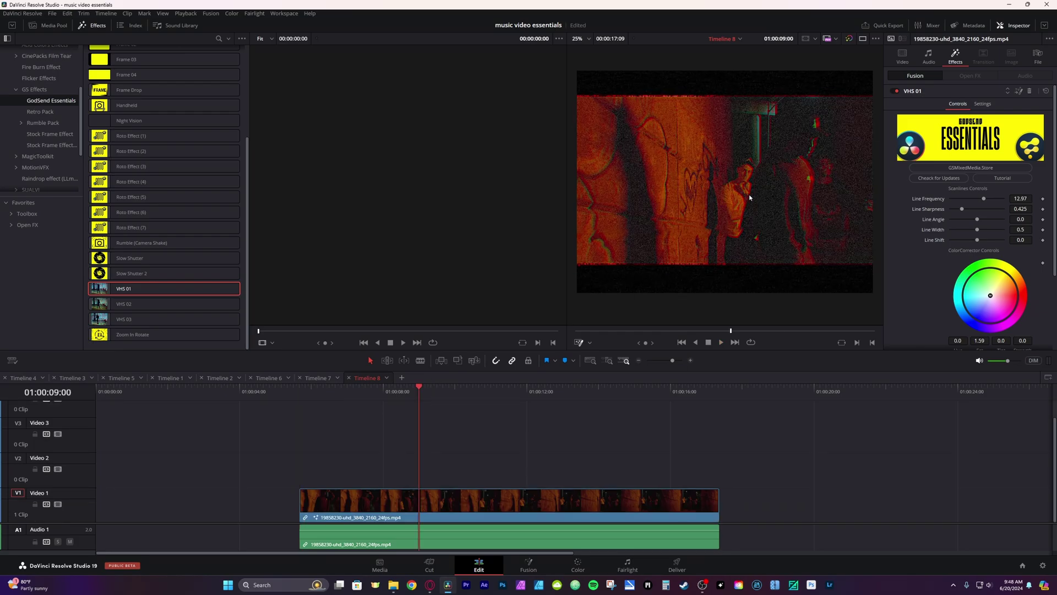
Add the Frame 03 effect to the Video 1 clip that has VHS 02, then add red to its frame color and reduce its Width
scroll(179, 190, "up", 3)
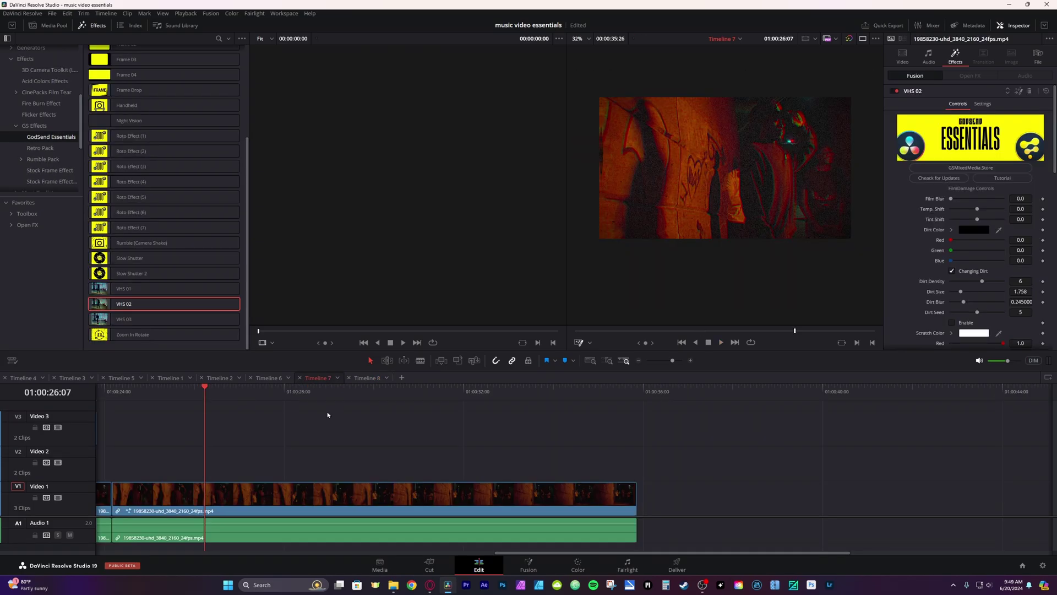
scroll(966, 242, "down", 8)
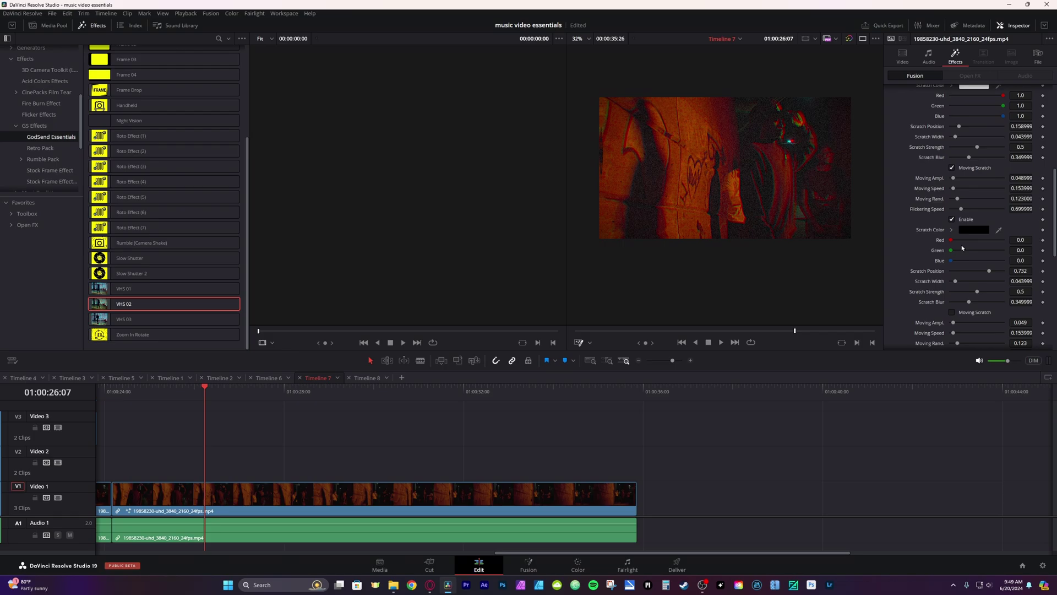
scroll(138, 193, "up", 5)
left_click_drag(136, 193, 169, 486)
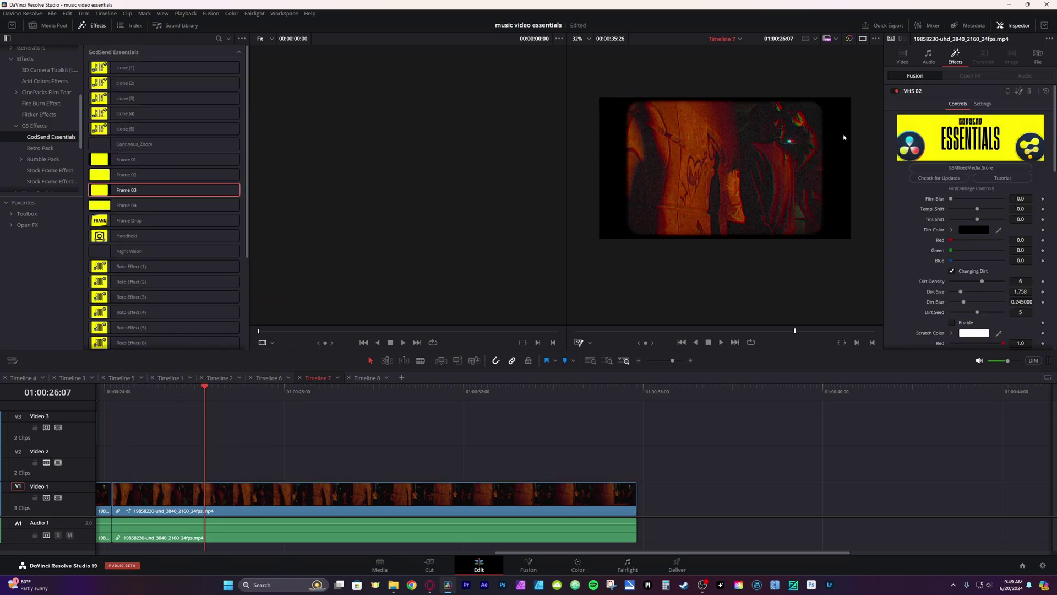
left_click(146, 395)
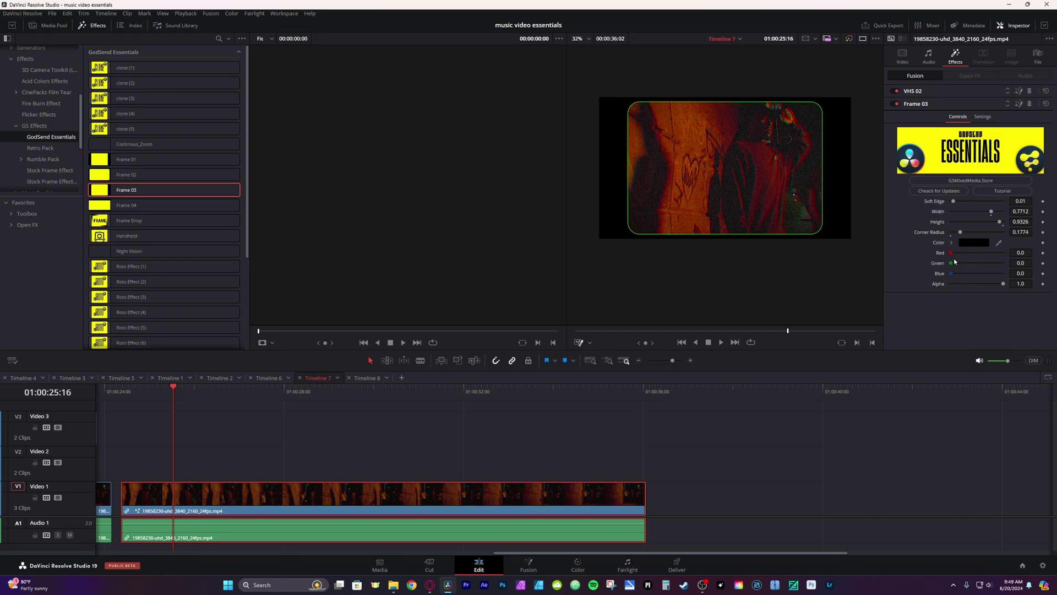
left_click_drag(952, 253, 963, 252)
left_click_drag(991, 211, 985, 212)
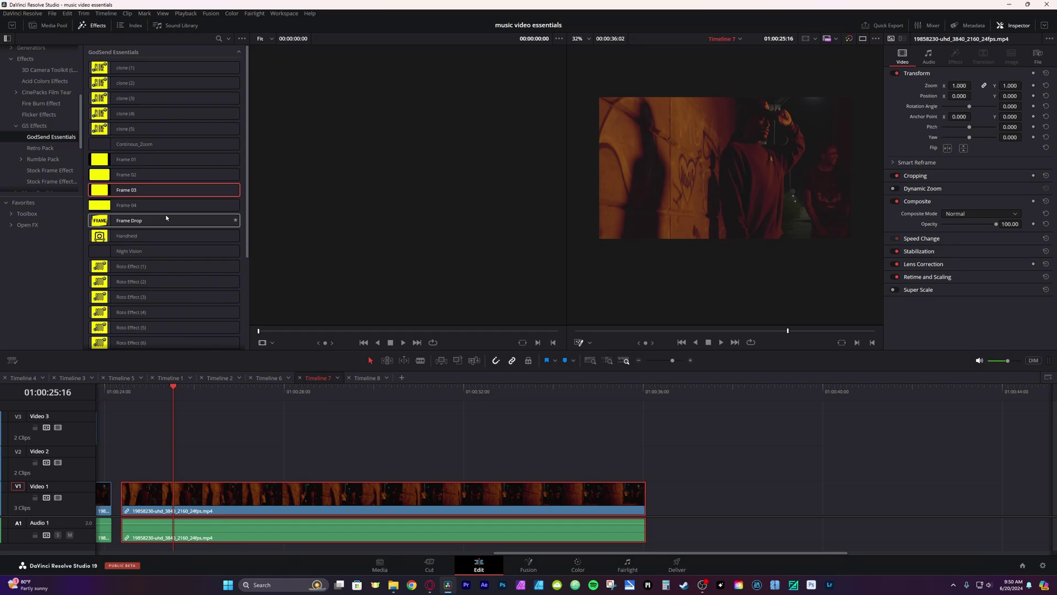
Apply the Handheld effect to the clip on Video 1 and play it to preview the camera movement
left_click_drag(143, 237, 273, 484)
key("space")
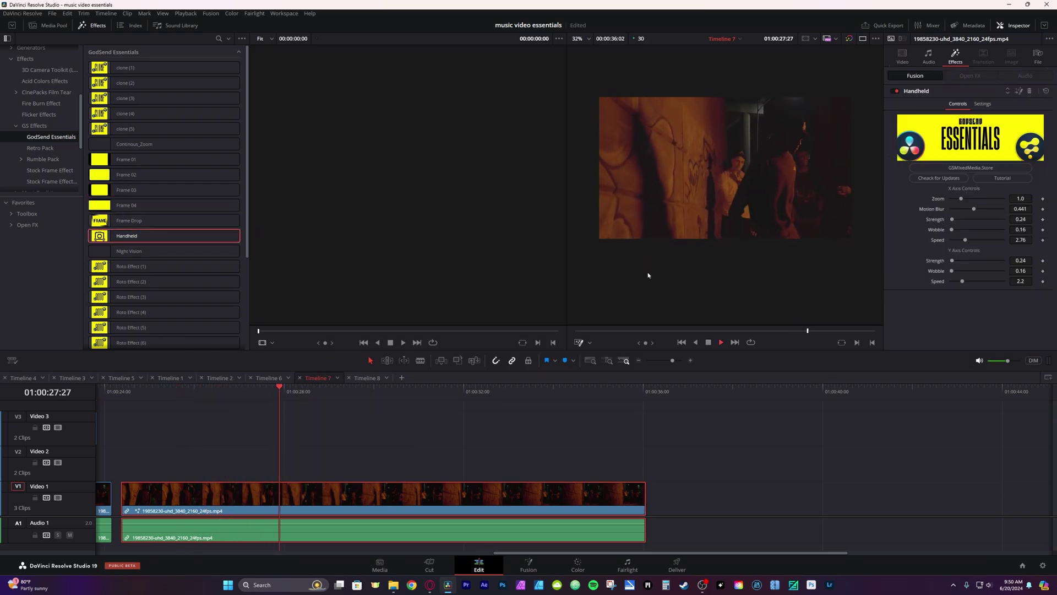
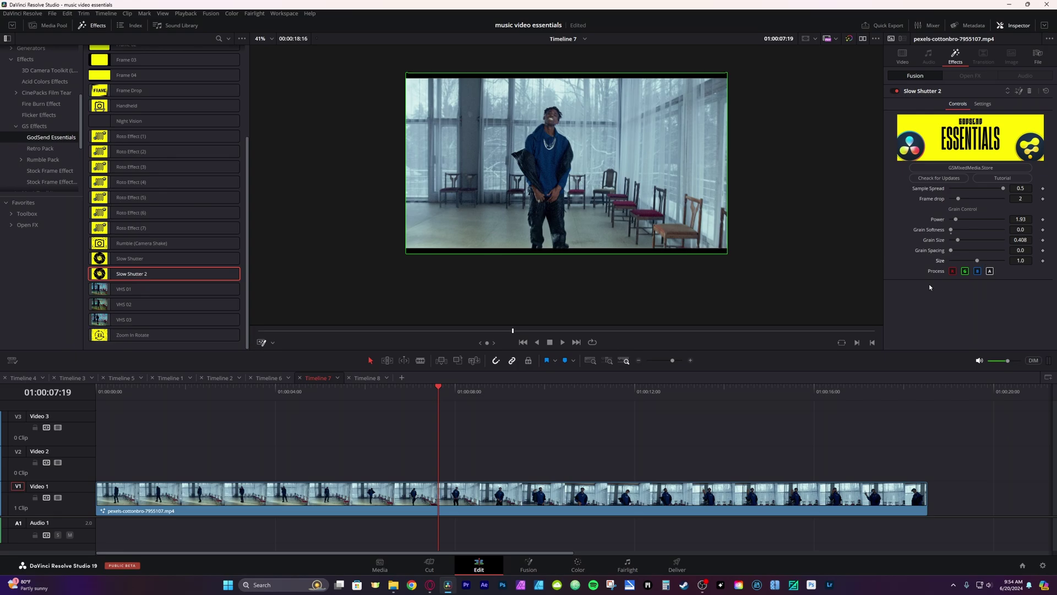
Toggle the blue Process channel and slightly raise the grain Size of Slow Shutter 2, playing the clip to check it
key("space")
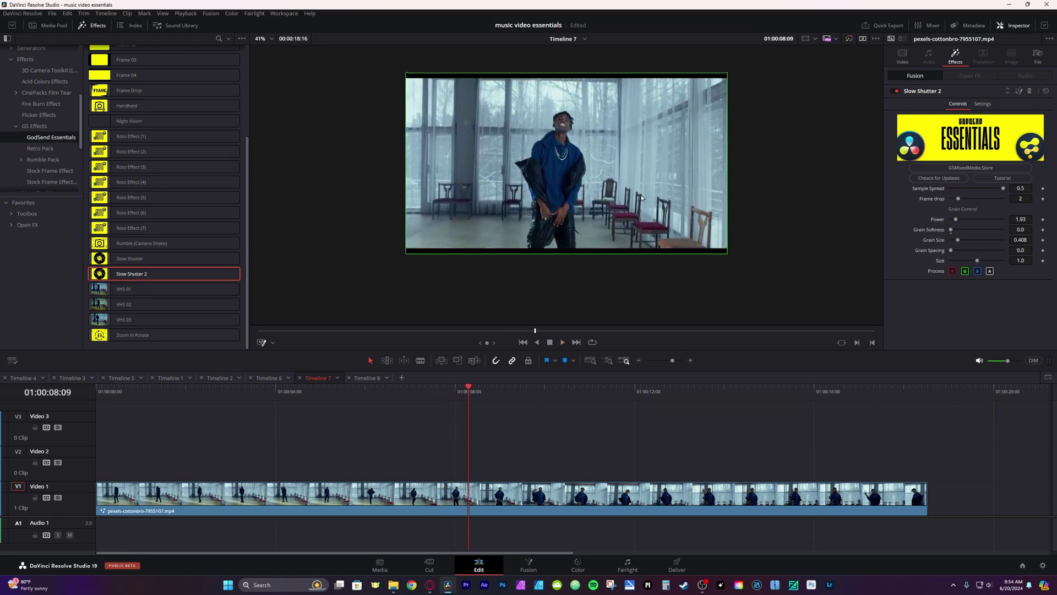
left_click(978, 272)
left_click_drag(977, 261, 979, 261)
key("space")
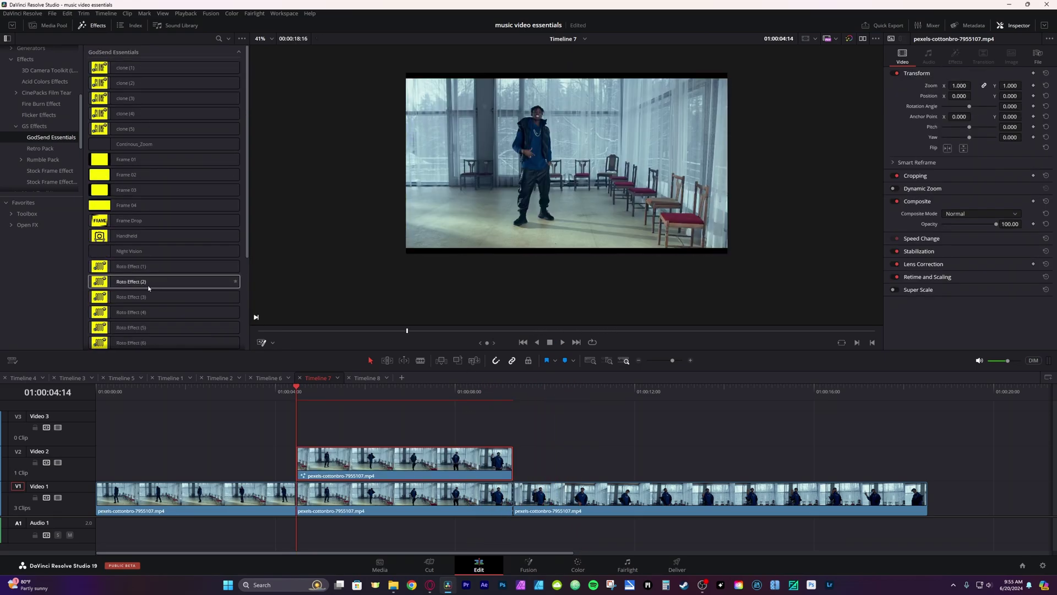
Render the Video 2 clip in place as QuickTime DNxHR 444 12-bit and disable the clip beneath it on Video 1
scroll(148, 288, "down", 3)
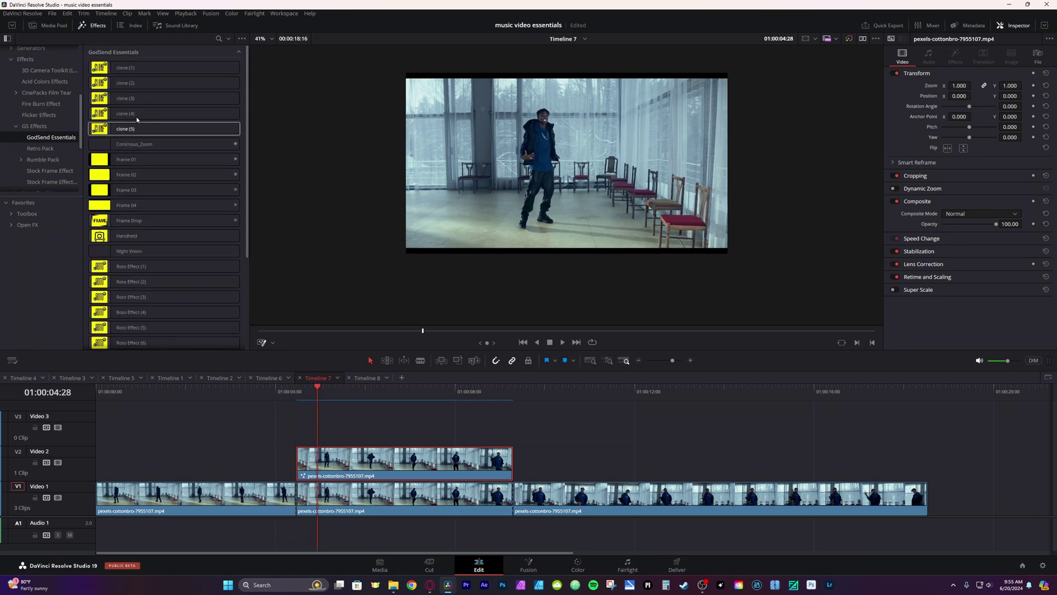
scroll(142, 199, "down", 3)
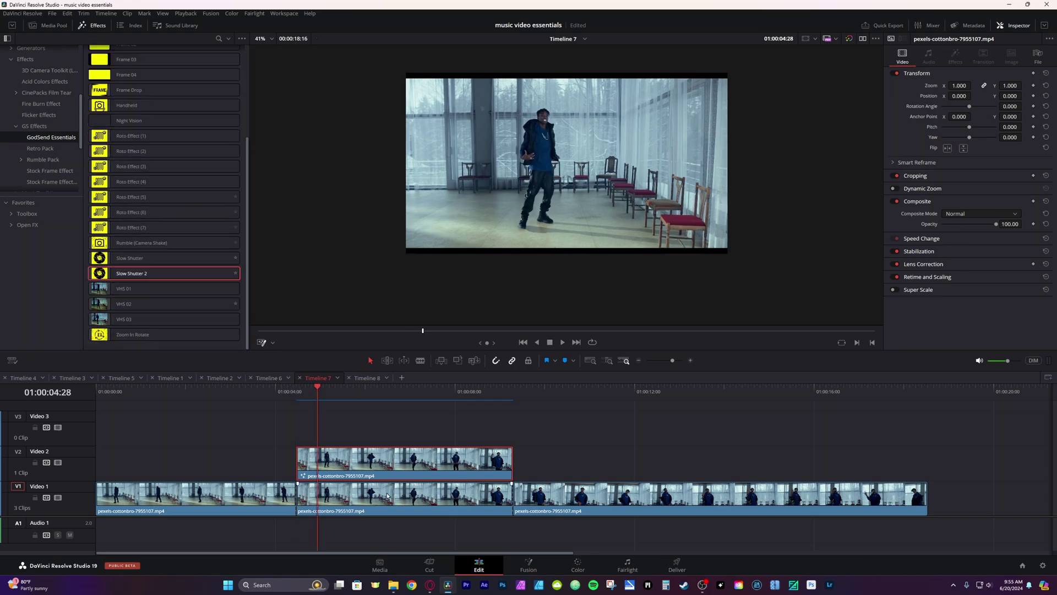
right_click(394, 465)
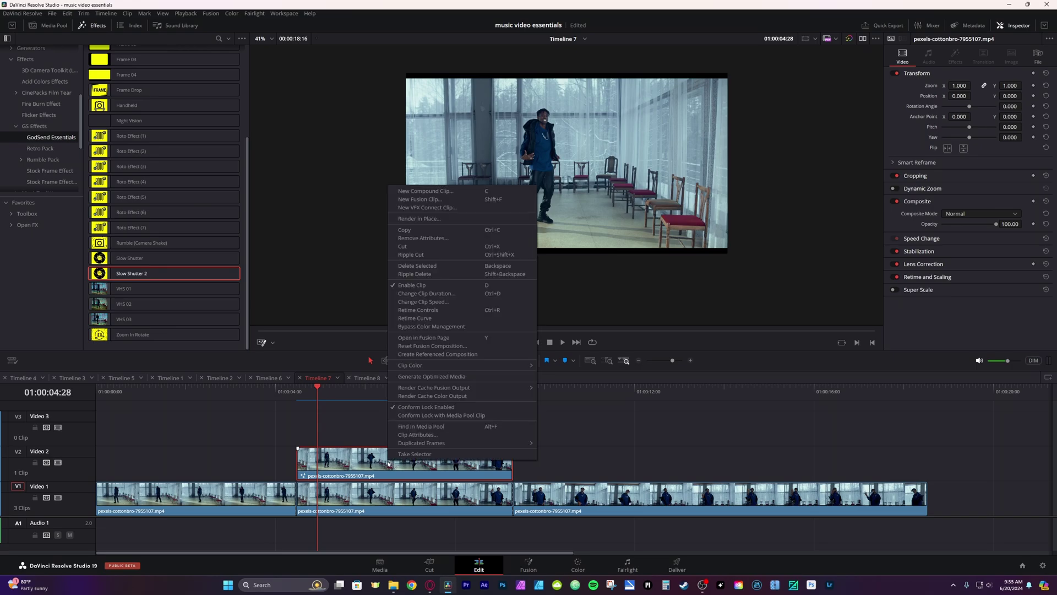
left_click(457, 377)
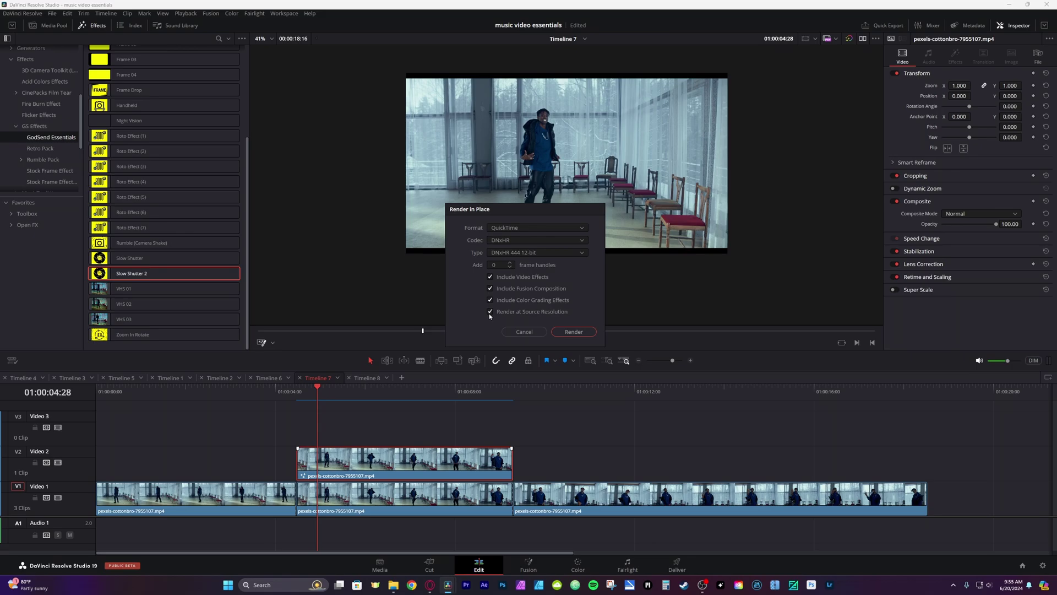
left_click(574, 332)
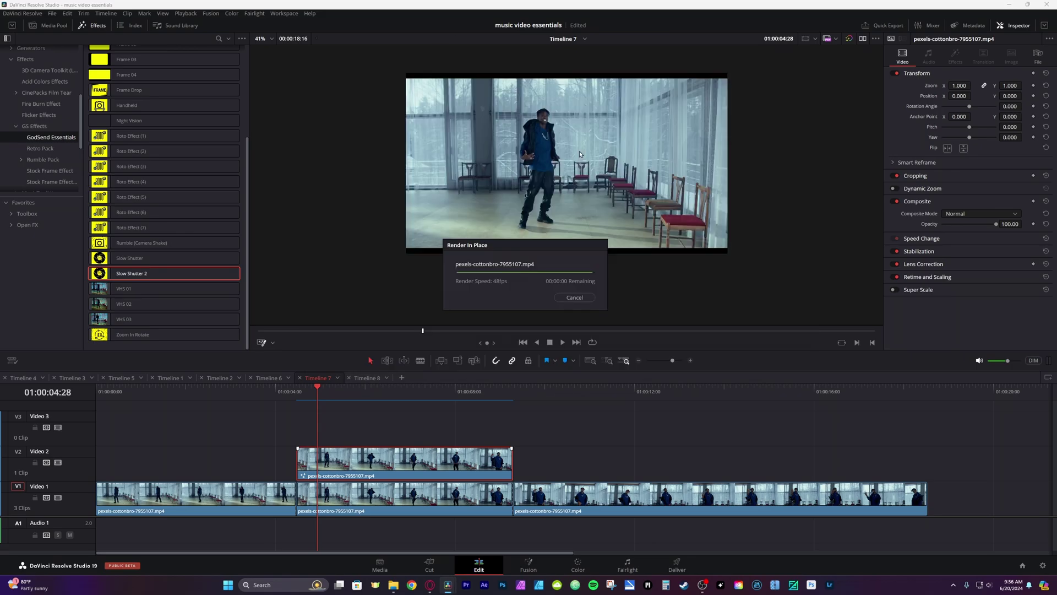
left_click(390, 499)
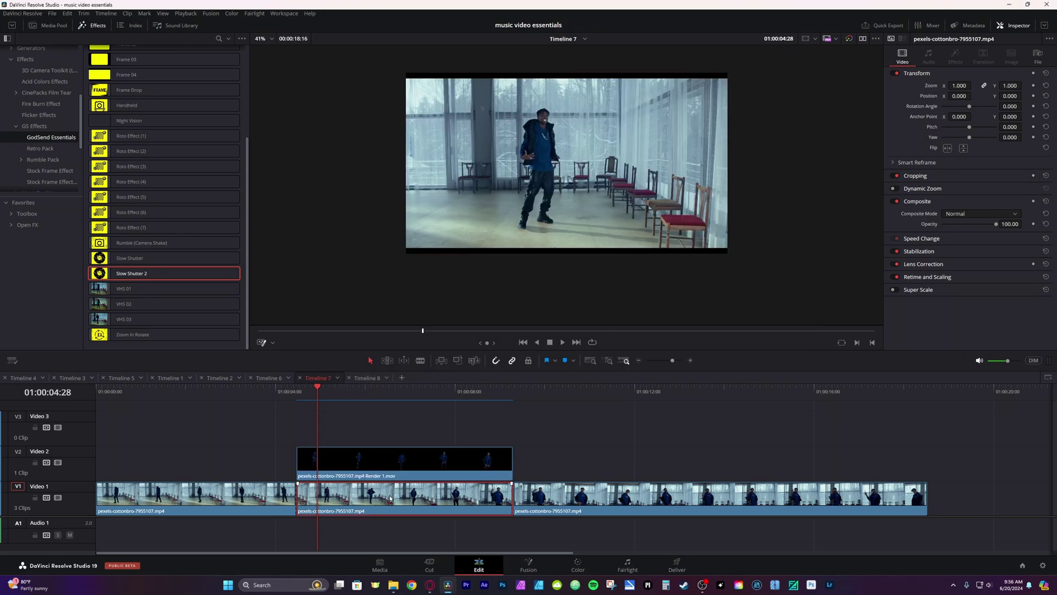
key("d")
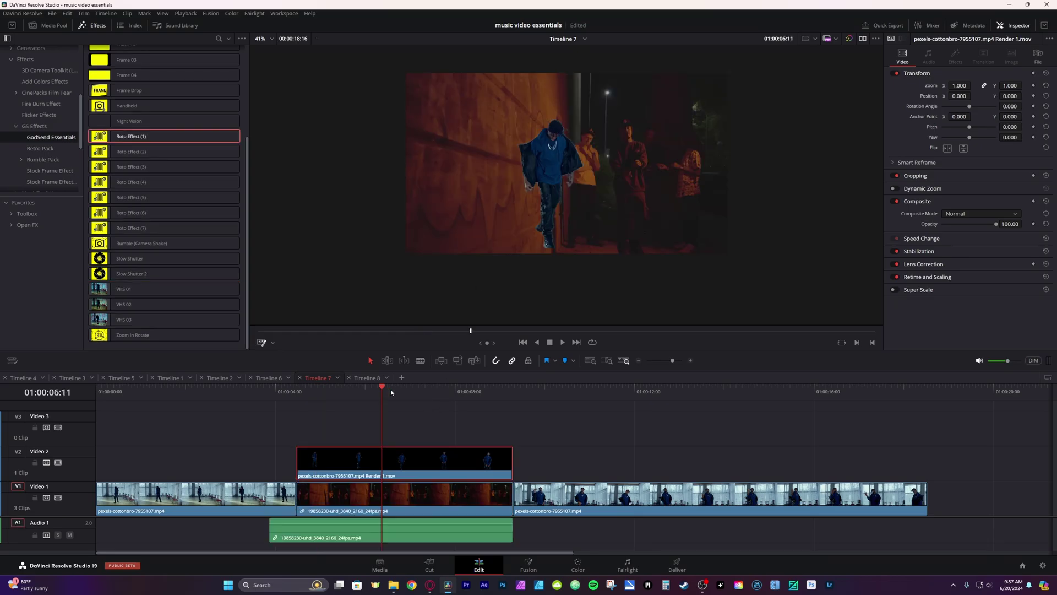
Apply Roto Effect (1) to the rendered cutout clip on Video 2, preview it, and set its Scale to 1.102
left_click_drag(122, 136, 436, 453)
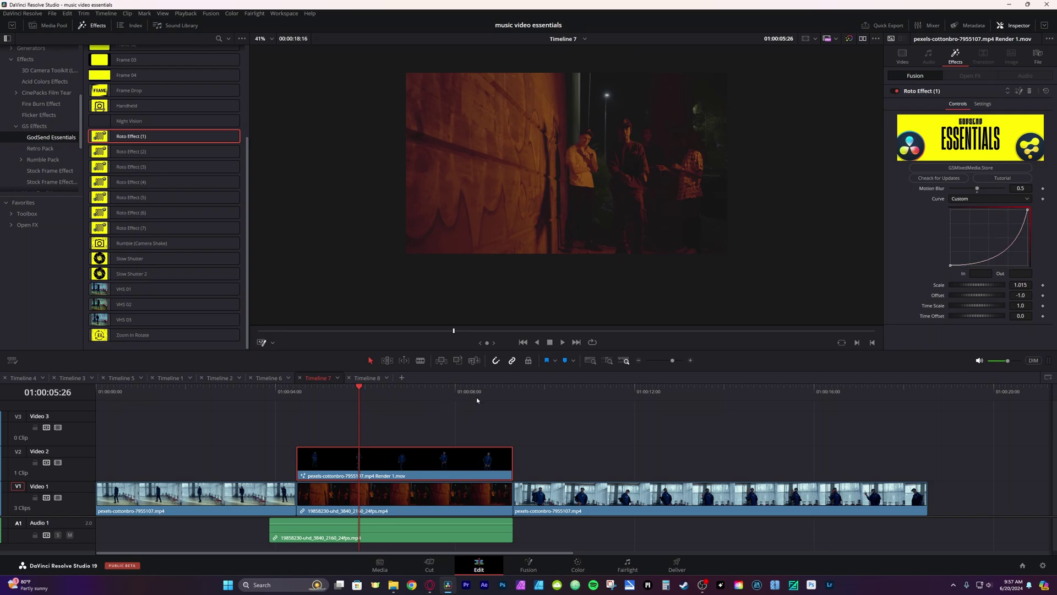
key("space")
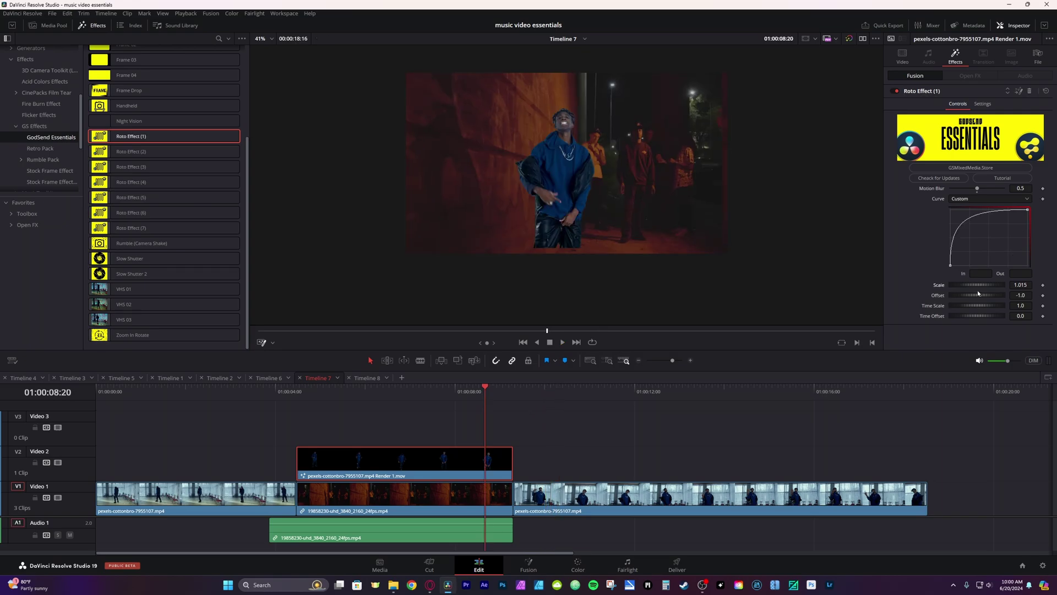
left_click_drag(977, 285, 988, 285)
Keyframe the Roto Effect (1) Scale at 01:00:06:05 and set a higher Scale at 01:00:07:01
left_click(373, 392)
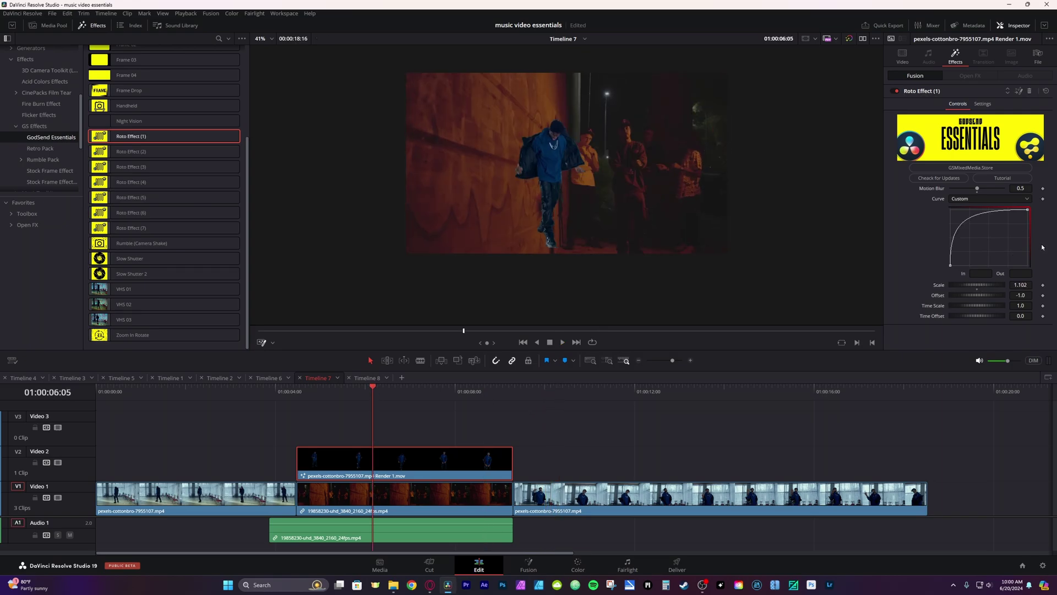
left_click(1042, 285)
key("ctrl+s")
key("Right")
key("Right")
key("Right")
key("Right")
key("Right")
key("Right")
key("Right")
key("Right")
key("Right")
key("Right")
key("Right")
key("Right")
key("Right")
key("Right")
key("Right")
key("Right")
key("Right")
key("Right")
key("Right")
key("Right")
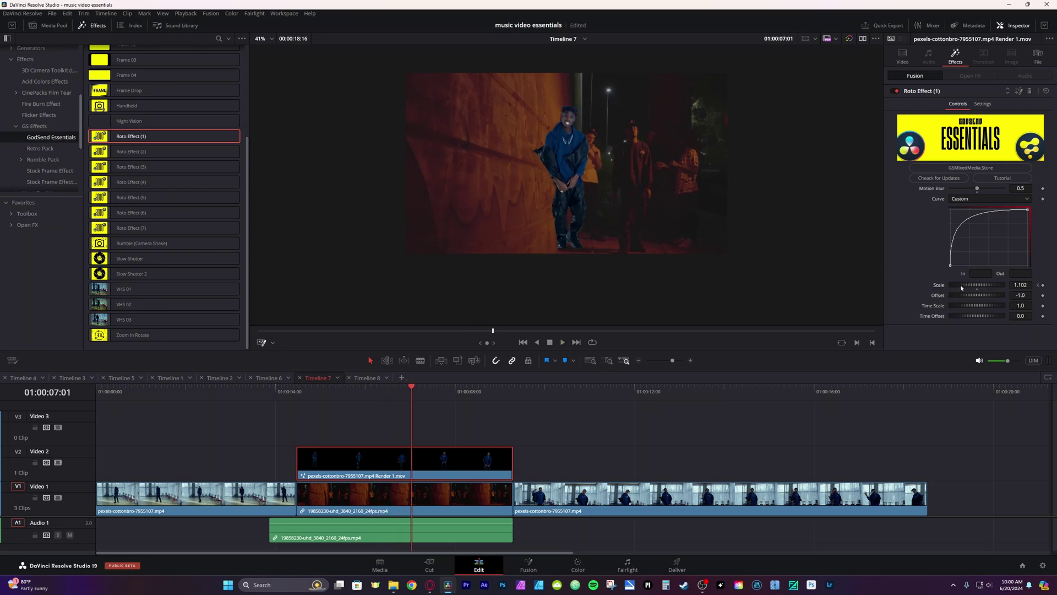
left_click_drag(961, 287, 988, 286)
Play the Video 2 clip around the Scale keyframes to check the Roto Effect (1) movement
key("space")
key("space")
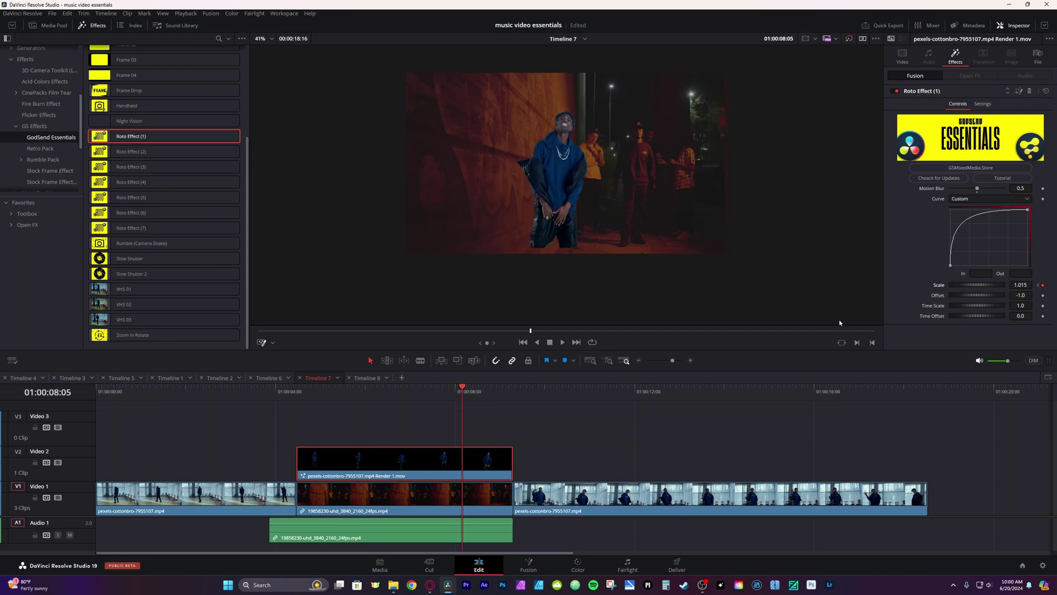
left_click(395, 388)
key("space")
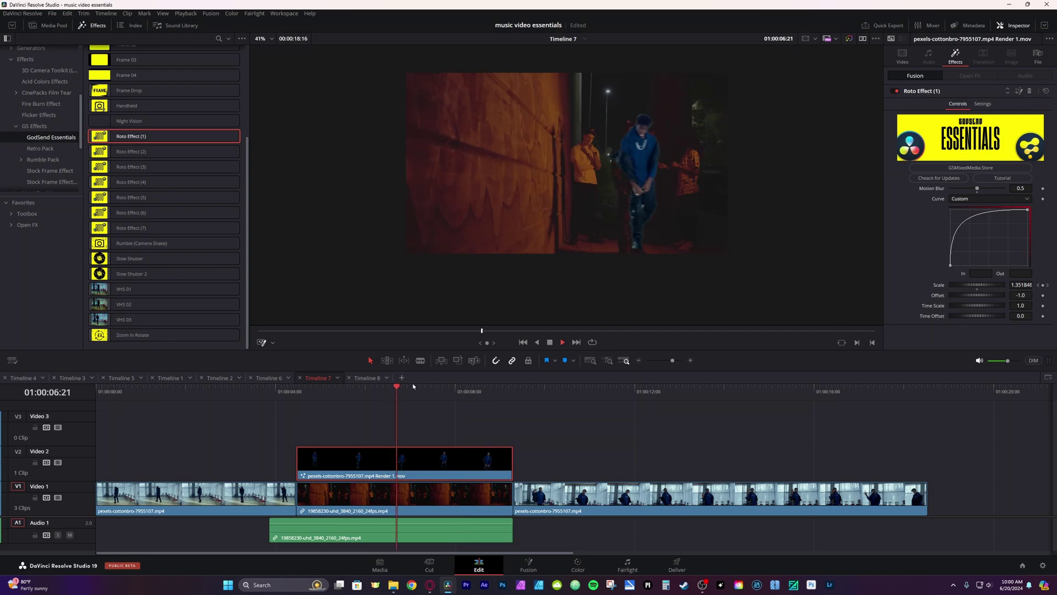
left_click(462, 387)
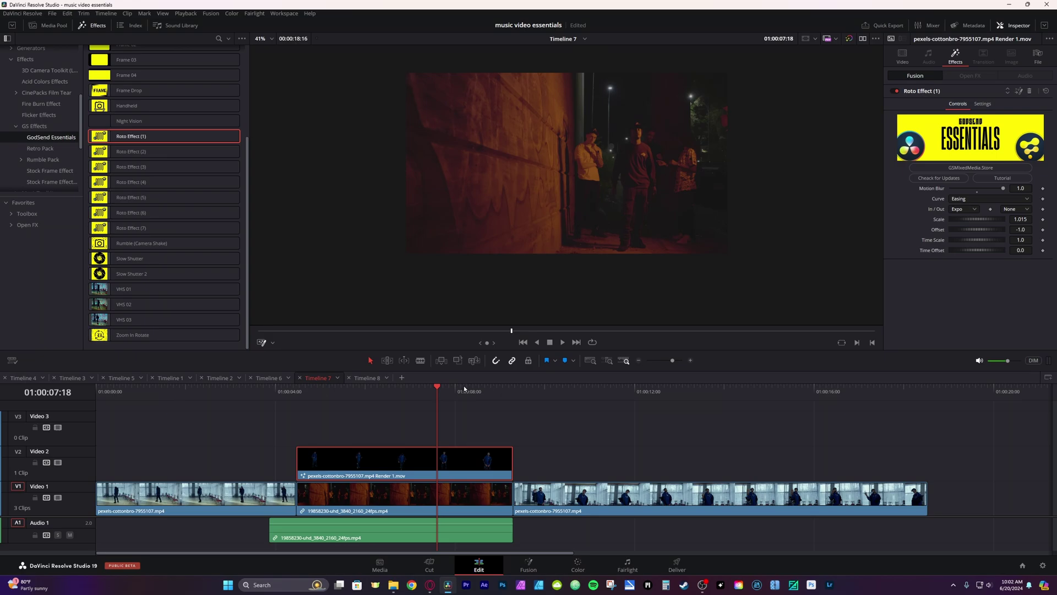
left_click(521, 389)
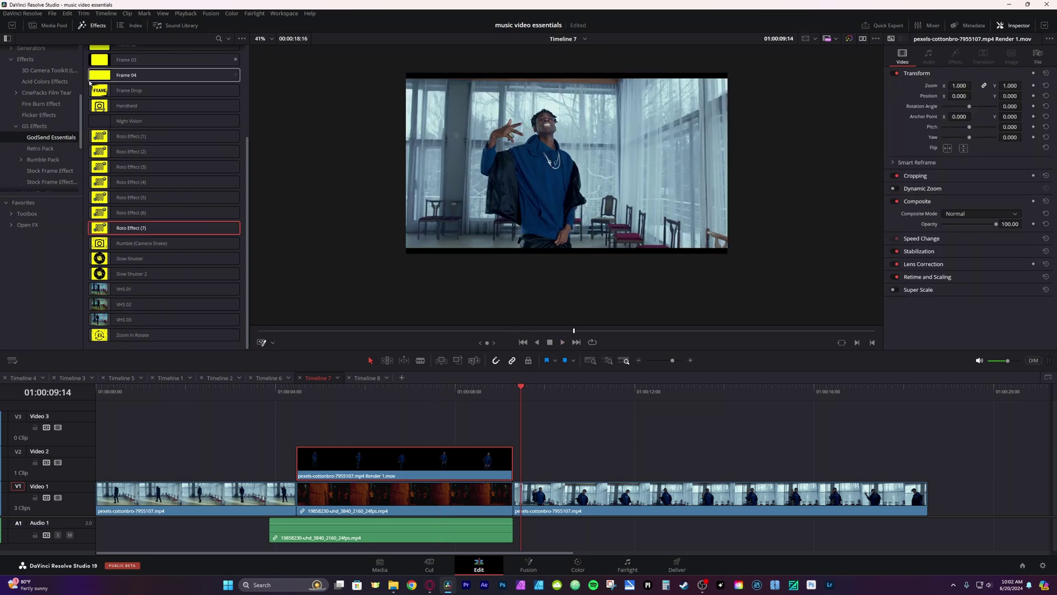
Apply the clone (1) effect to the rendered clip on Video 2 and play it from 01:00:04:14
scroll(149, 94, "up", 4)
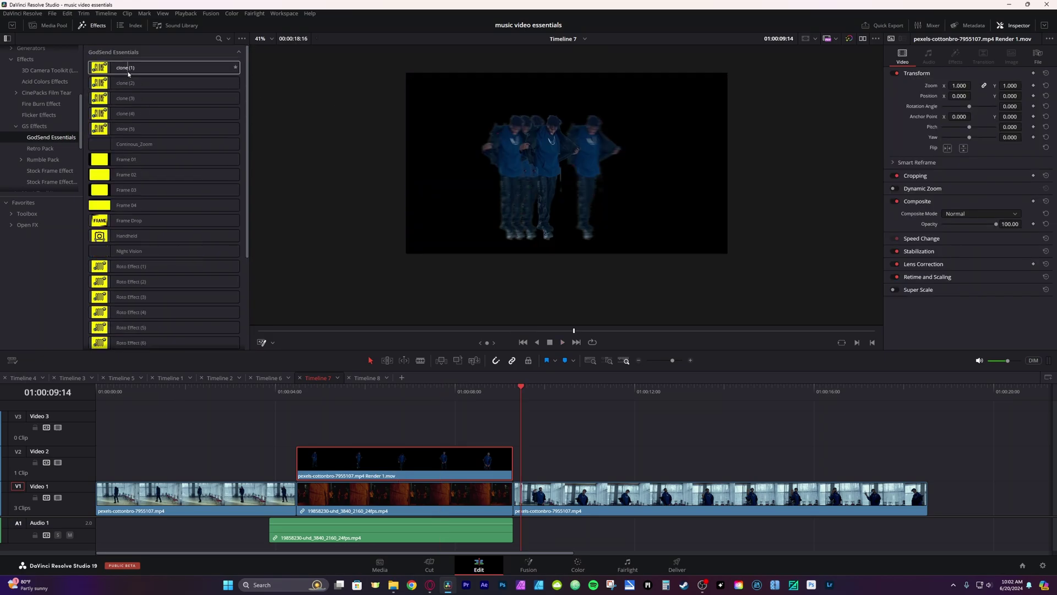
left_click_drag(127, 72, 325, 424)
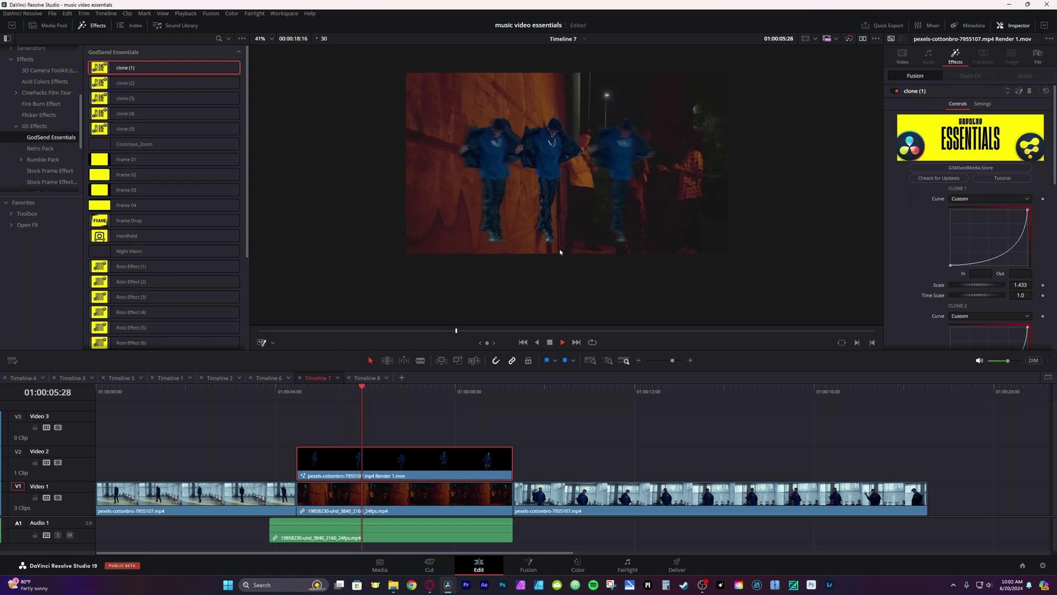
key("space")
scroll(931, 286, "down", 5)
left_click(296, 389)
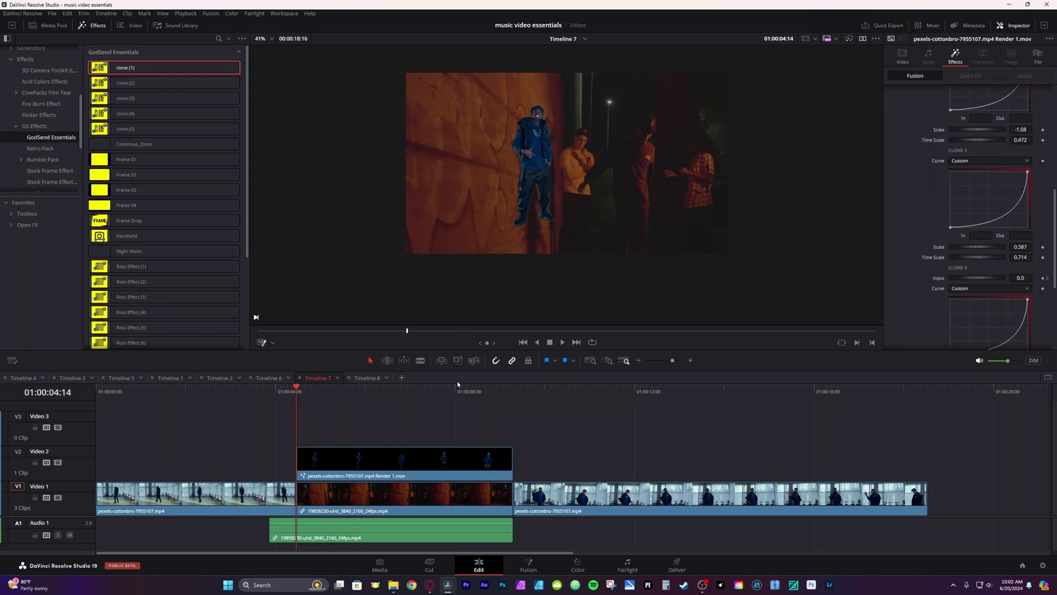
key("space")
Lower the CLONE 3 Scale of the clone (1) effect and replay the clip from near its start
scroll(984, 260, "down", 1)
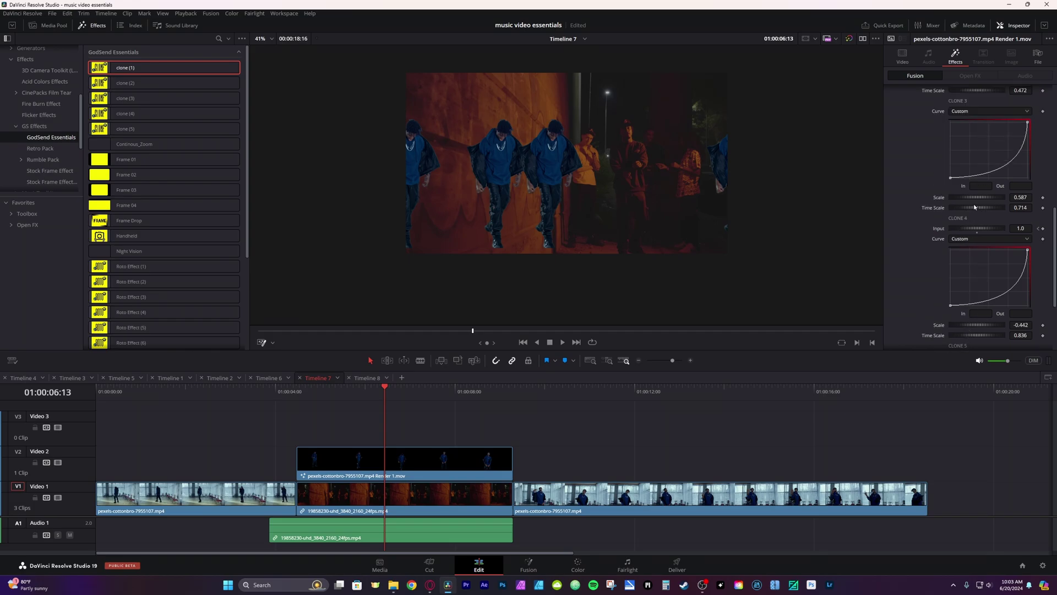
scroll(984, 251, "up", 2)
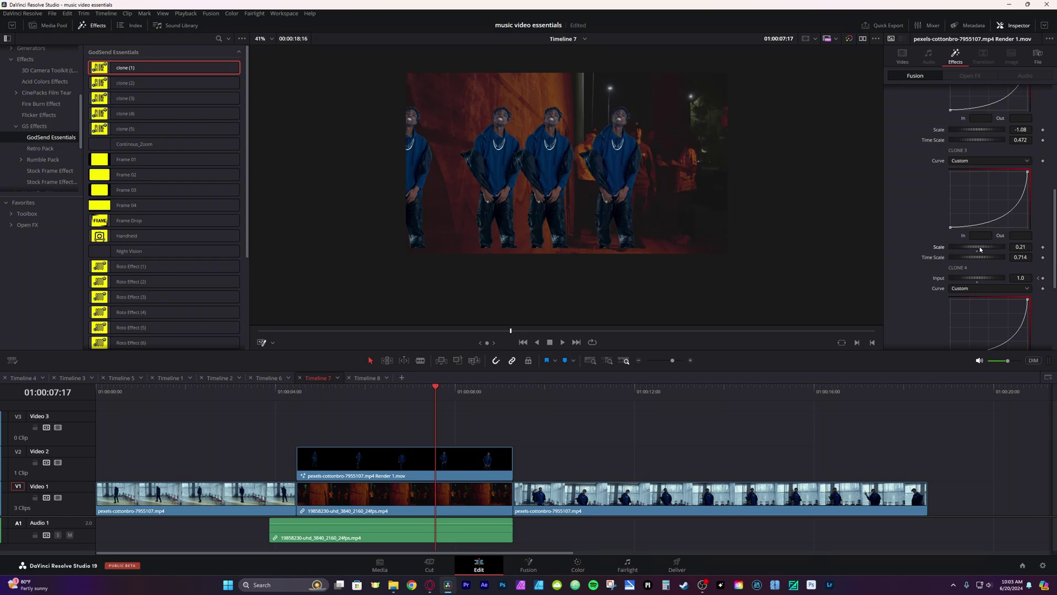
left_click_drag(985, 249, 970, 257)
left_click(307, 394)
key("space")
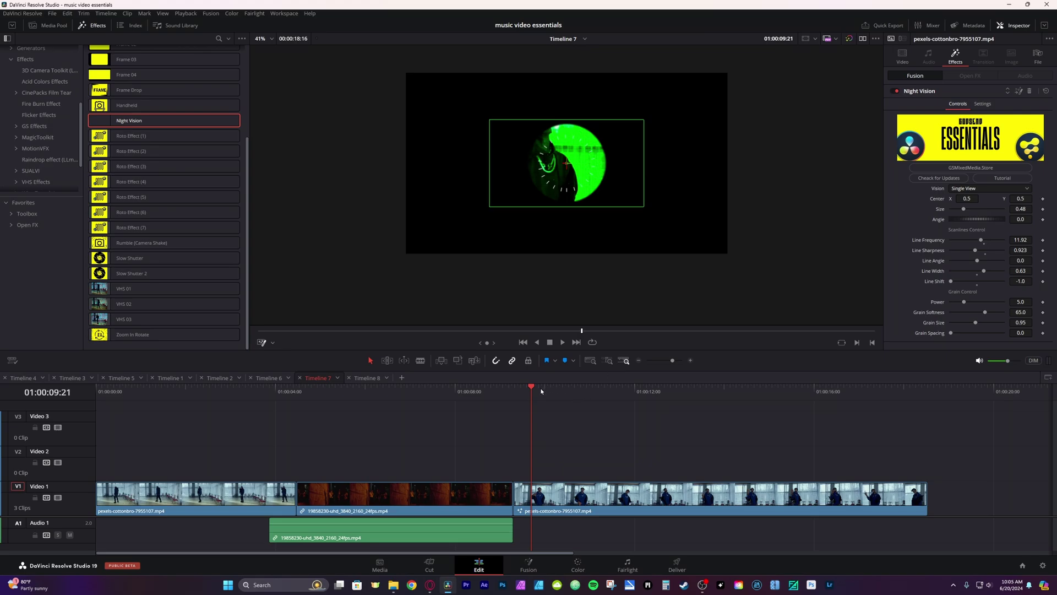
Set the Night Vision effect's Size to 0.78 and Center X to 0.415 with the playhead at 01:00:11:12
left_click_drag(541, 391, 608, 391)
left_click_drag(964, 209, 962, 200)
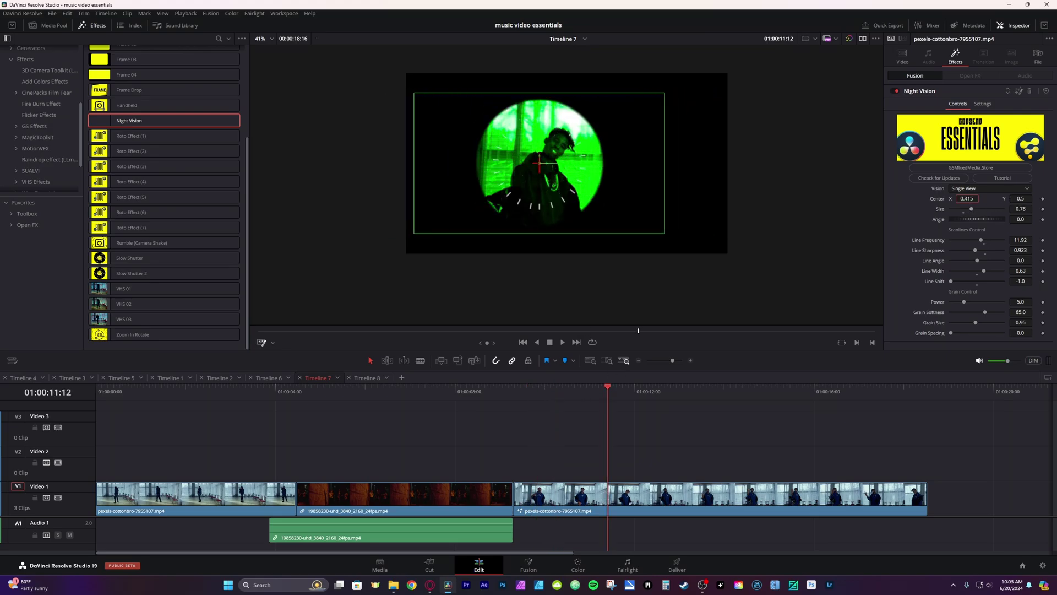
Switch the Night Vision effect's Vision mode to Binoculars and then None, and play the clip
left_click(975, 189)
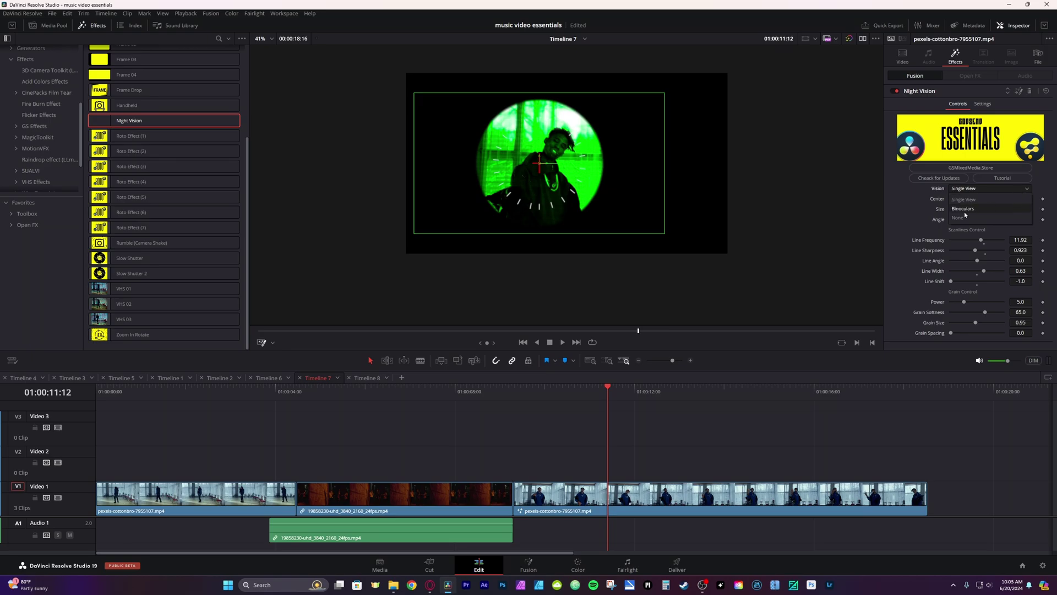
left_click(967, 209)
left_click(999, 188)
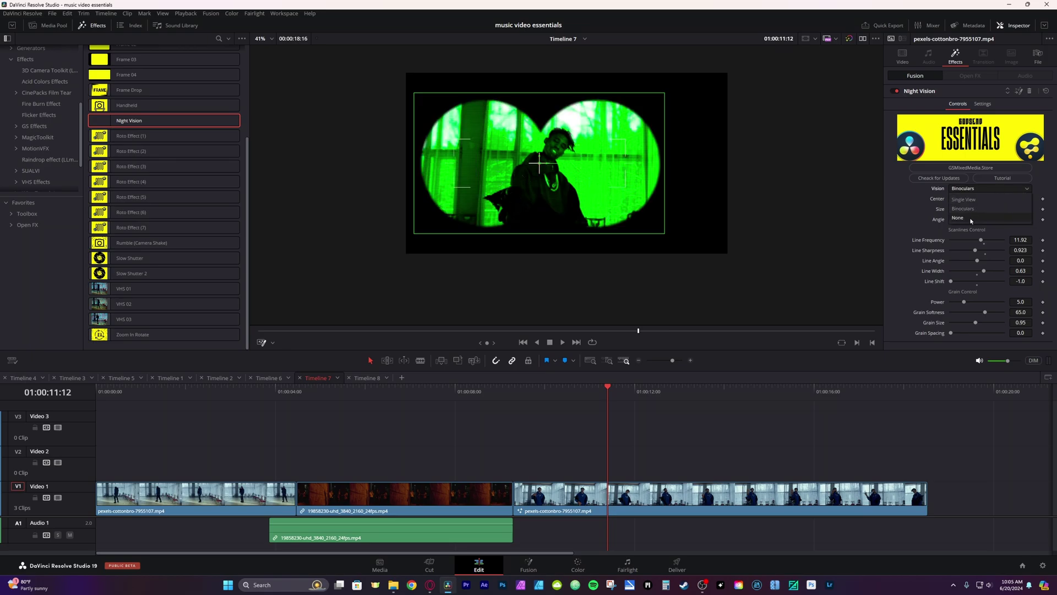
left_click(964, 219)
key("space")
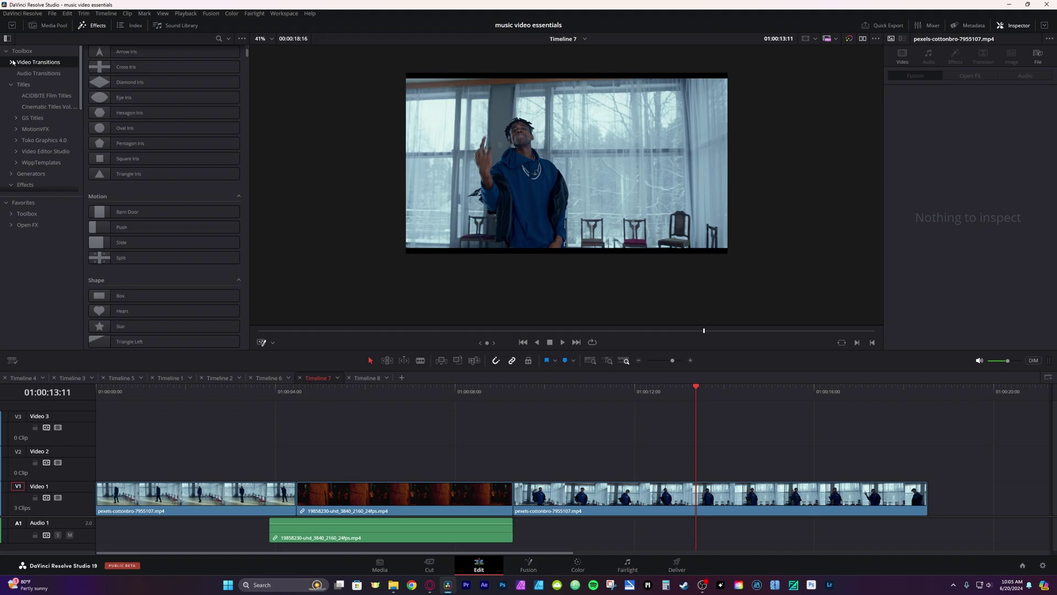
Apply the GodSend Essentials Hole Punch (2) transition between the second and third Video 1 clips and play it
left_click(12, 62)
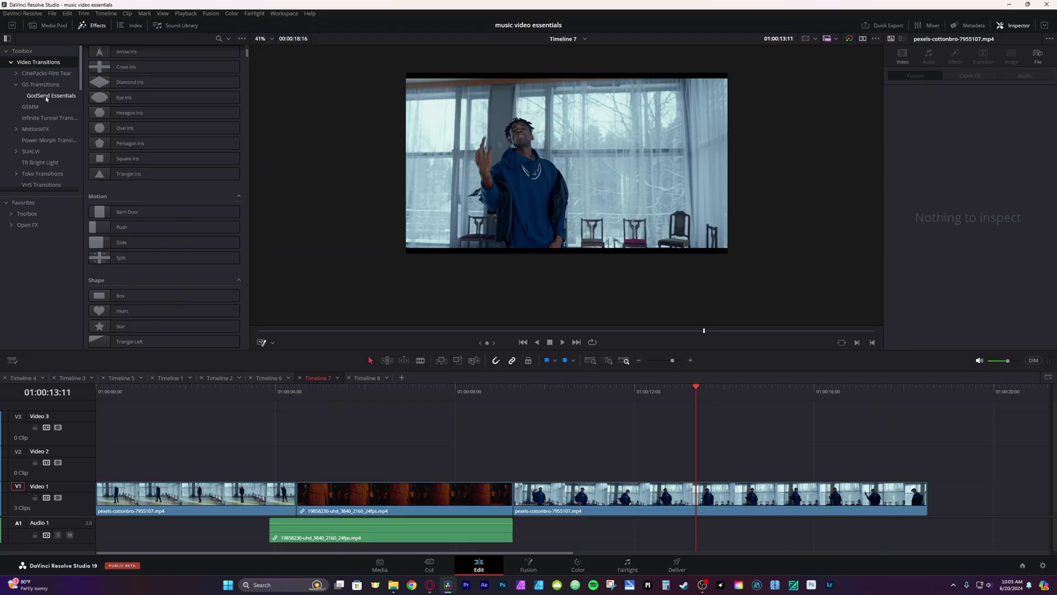
left_click(47, 96)
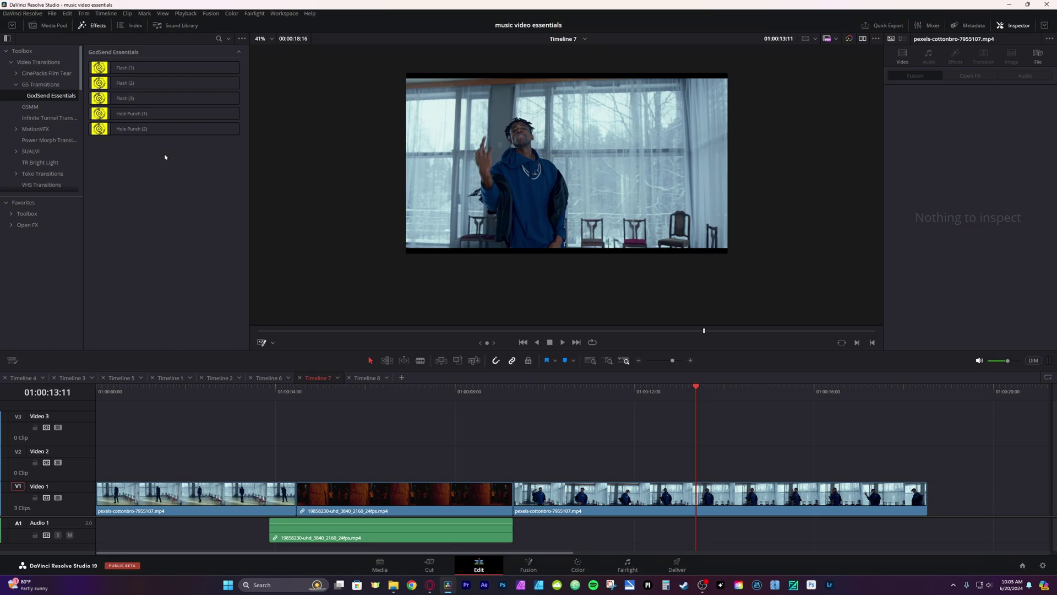
left_click(153, 130)
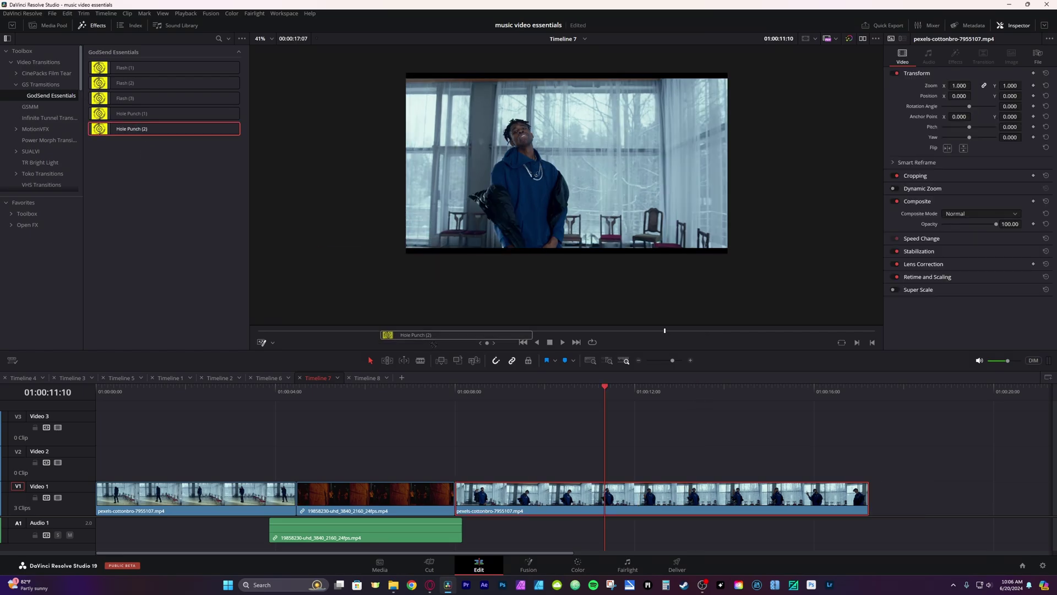
left_click_drag(138, 129, 455, 494)
key("space")
key("space")
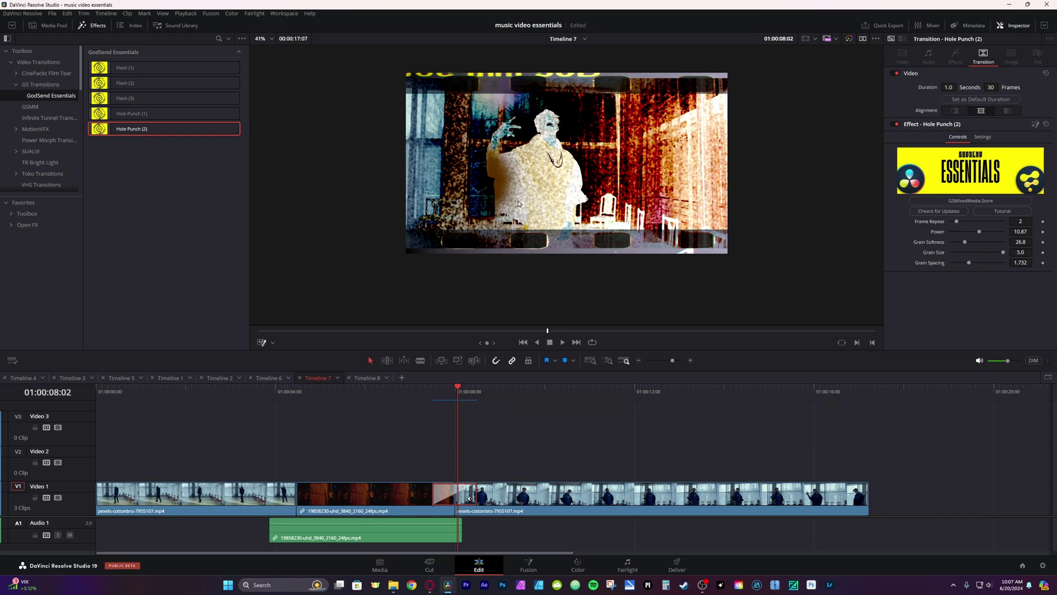
key("space")
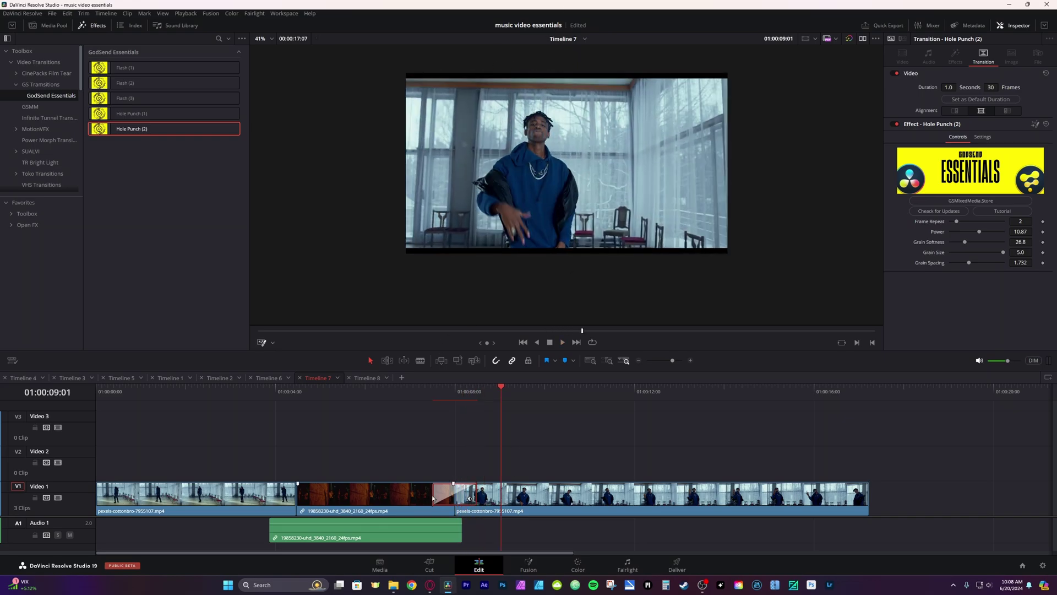
Shorten the Hole Punch (2) transition to 12 frames and replay it
left_click_drag(433, 498, 449, 498)
left_click(440, 391)
key("space")
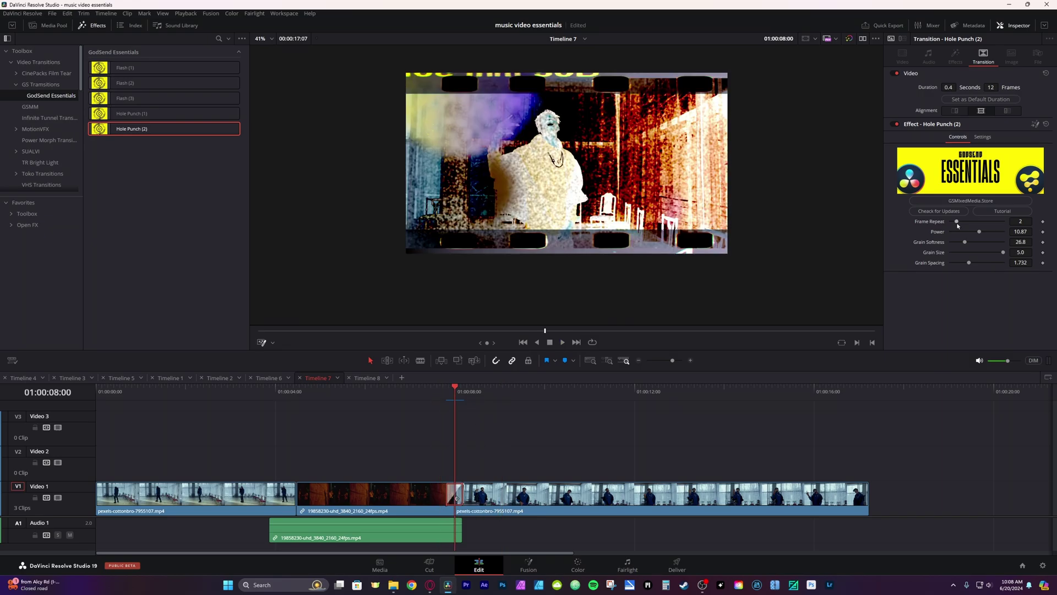
Adjust the Hole Punch (2) transition's Frame Repeat, trying 9 and 1 before raising it slightly again
left_click_drag(958, 225, 1001, 225)
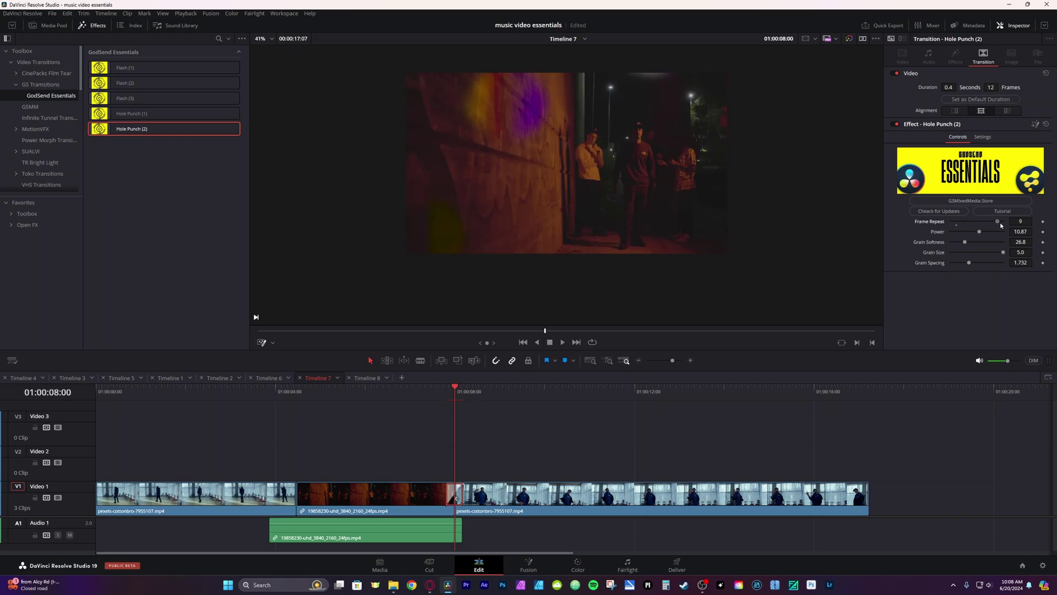
left_click_drag(1001, 225, 954, 227)
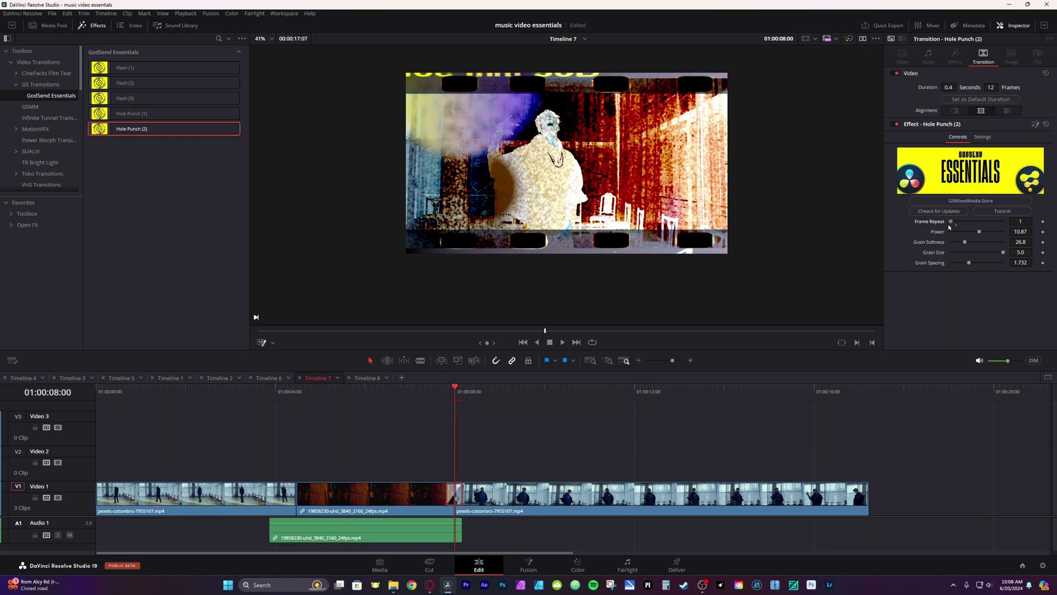
left_click_drag(951, 226, 958, 223)
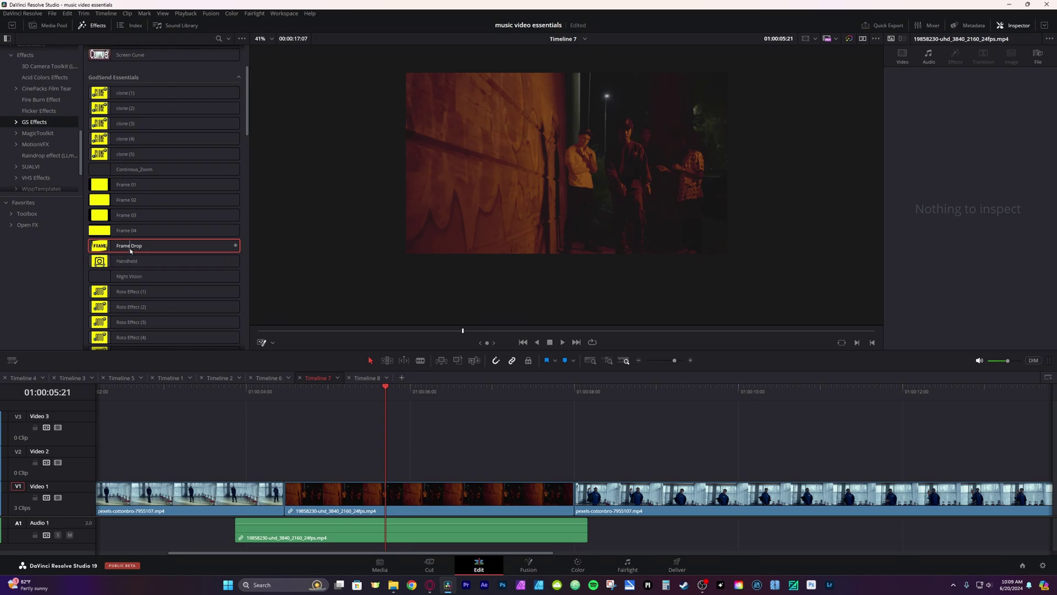
Apply the Frame Drop effect to the dark red clip in the middle of Video 1 and play it
left_click_drag(131, 250, 297, 501)
key("space")
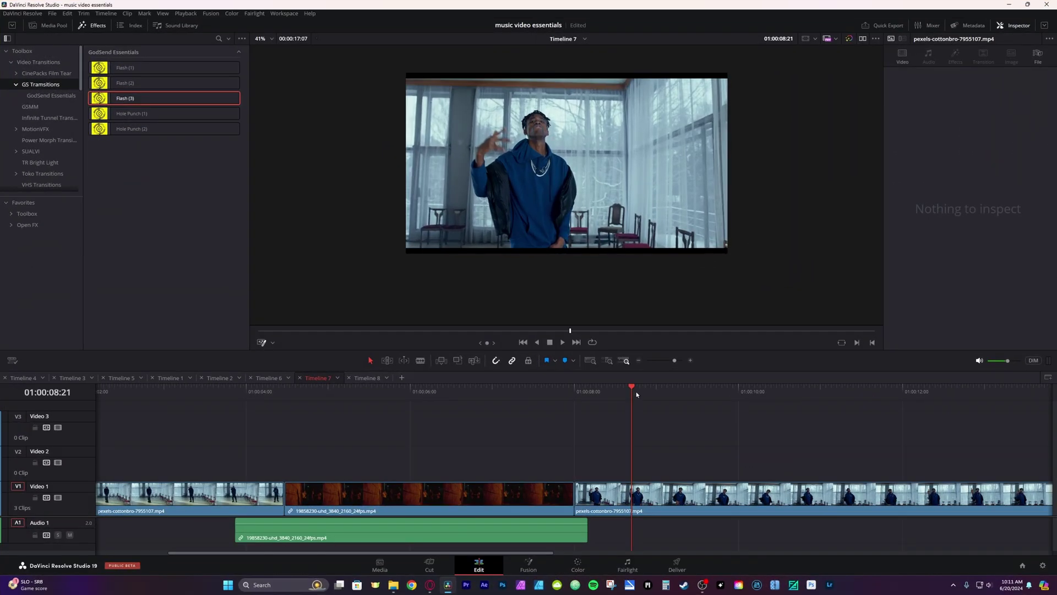
Open the LUT folder from the project's Color Management settings
left_click(1042, 565)
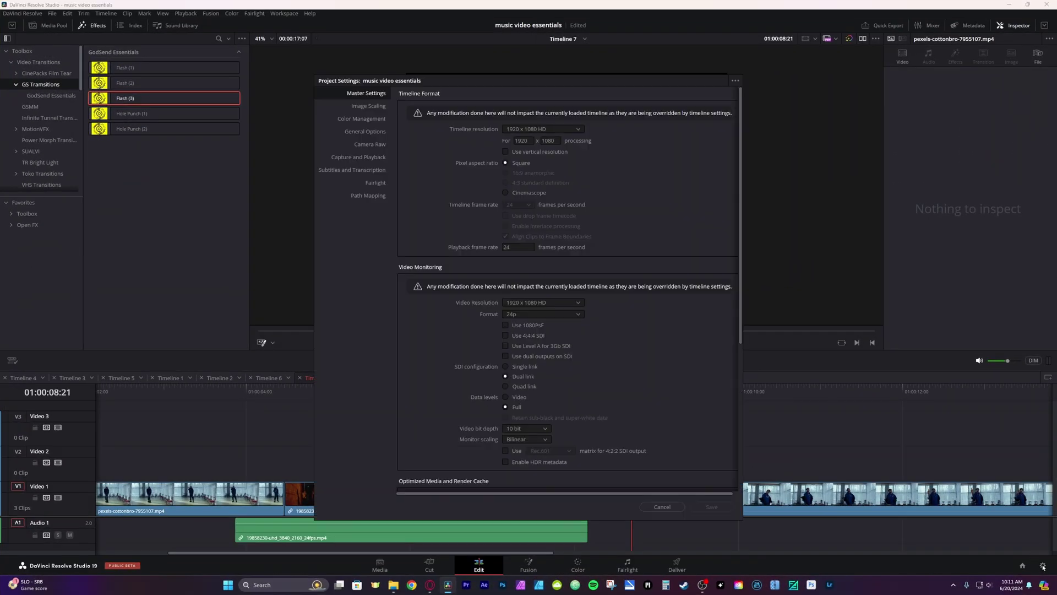
left_click(364, 119)
scroll(578, 352, "down", 4)
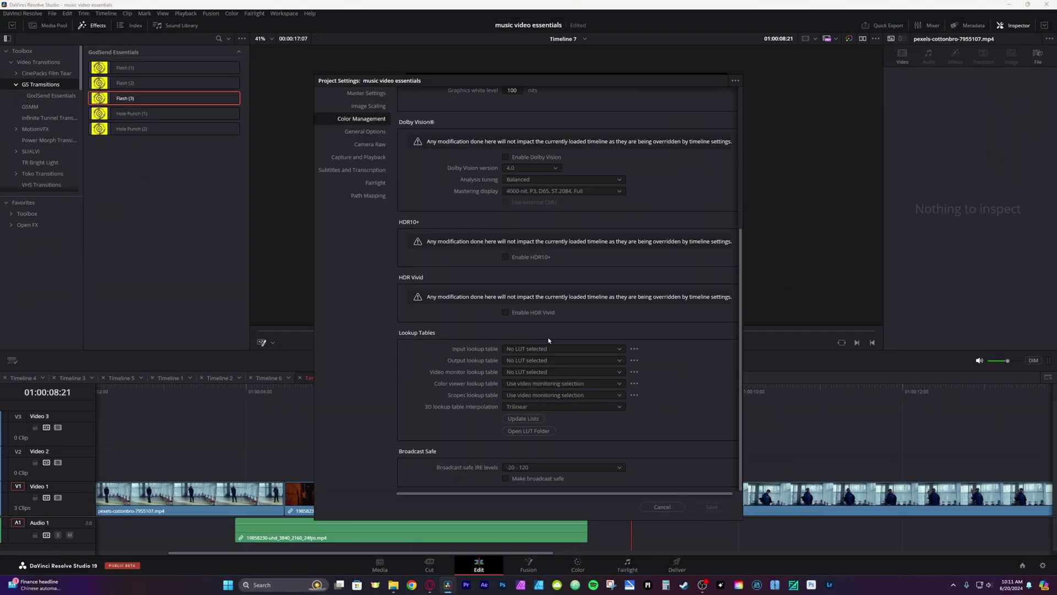
left_click(522, 432)
Copy the GodSend Essentials luts folder from EPAck into the LUT folder, replacing existing files, and update the project's LUT lists
left_click_drag(625, 254, 158, 409)
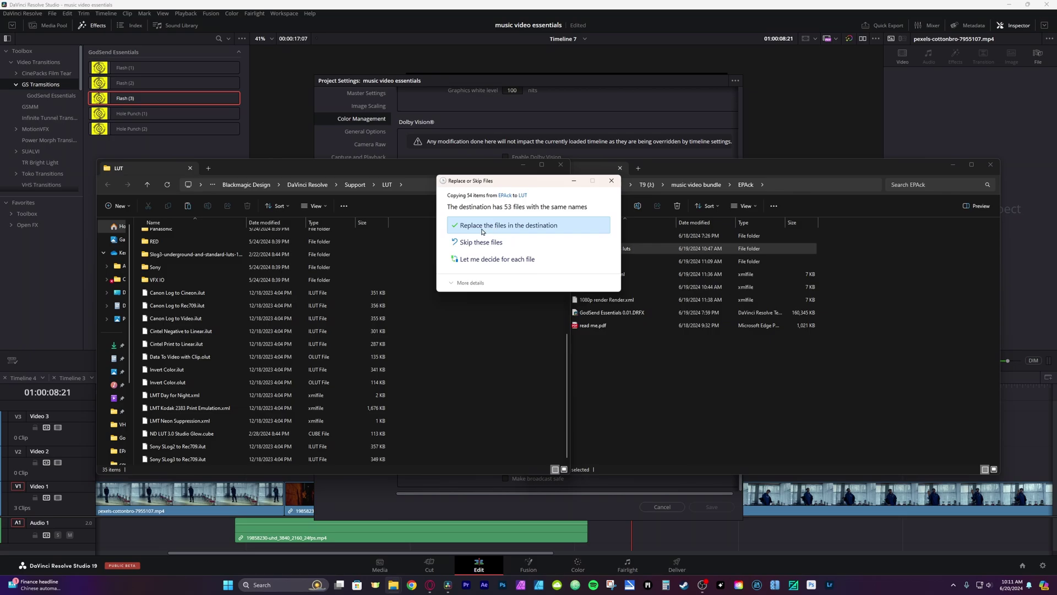
left_click(480, 230)
left_click(561, 164)
left_click(979, 168)
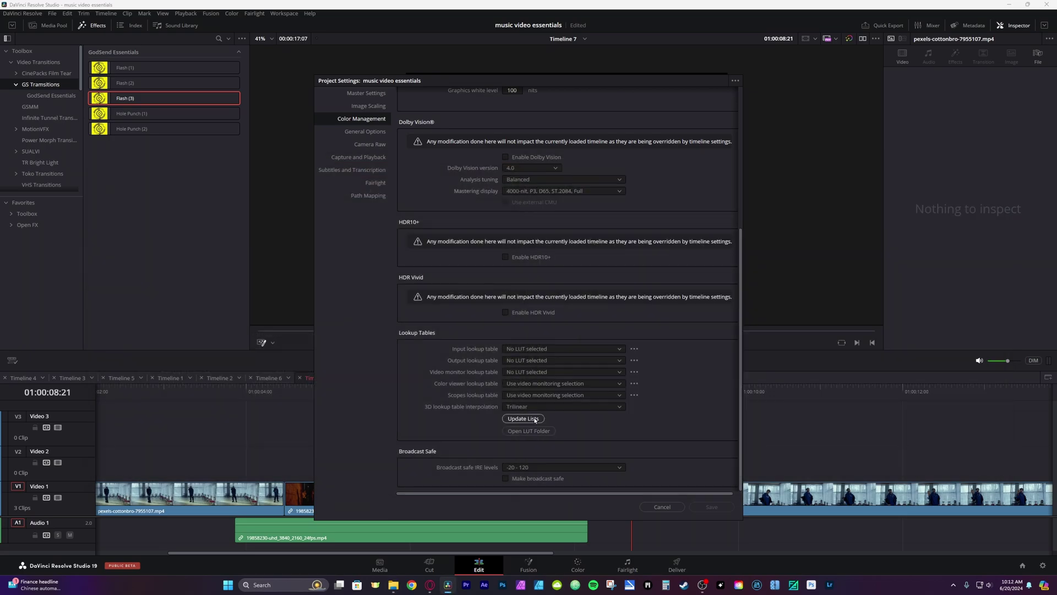
left_click(711, 506)
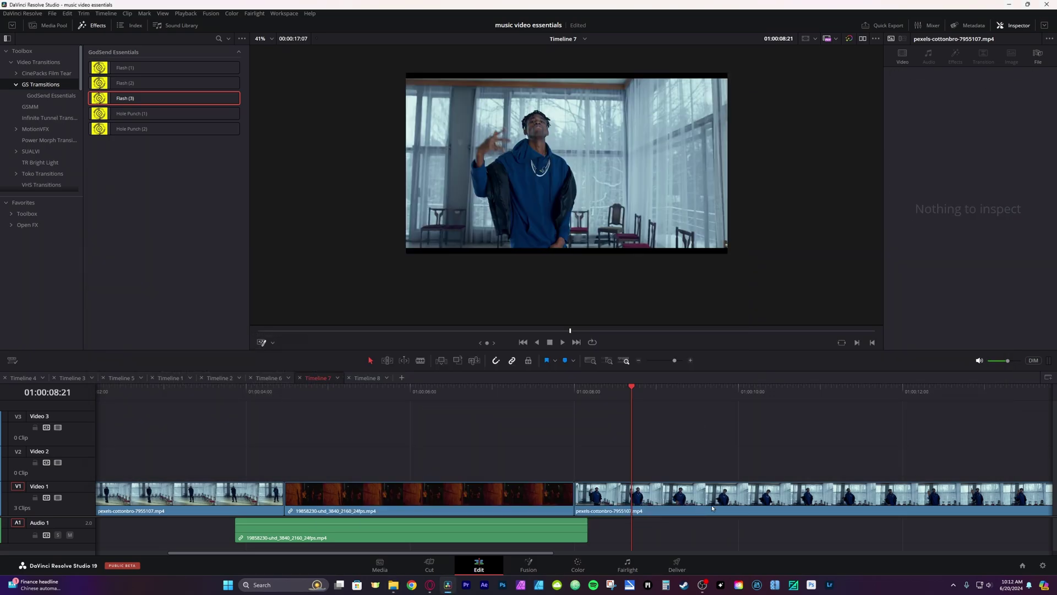
Apply the Summer Time (9) LUT from GodSend Essentials luts to node 04 of the third clip on the Color page
left_click(577, 565)
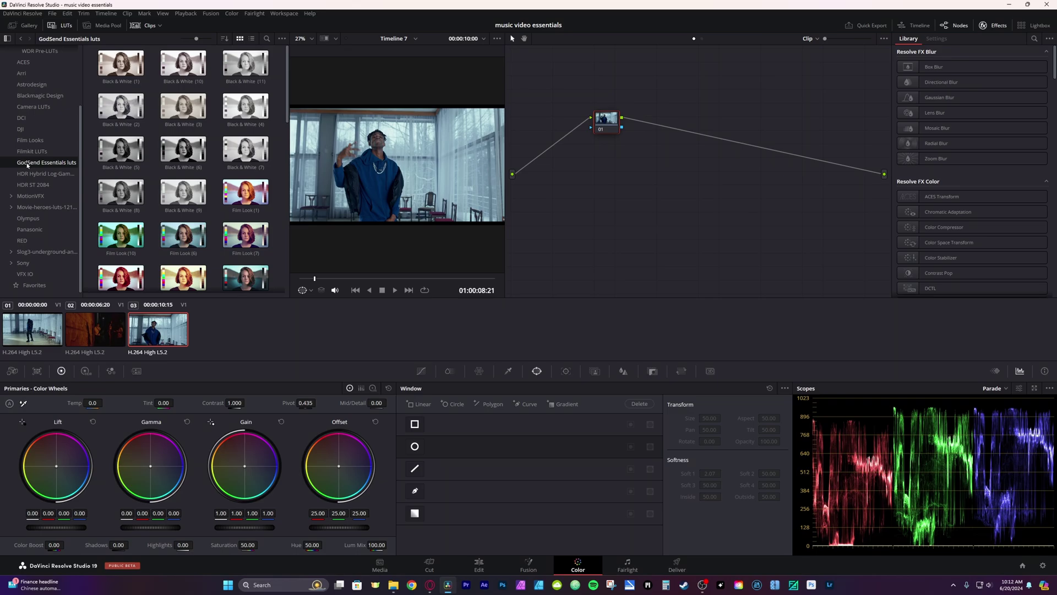
scroll(232, 263, "down", 10)
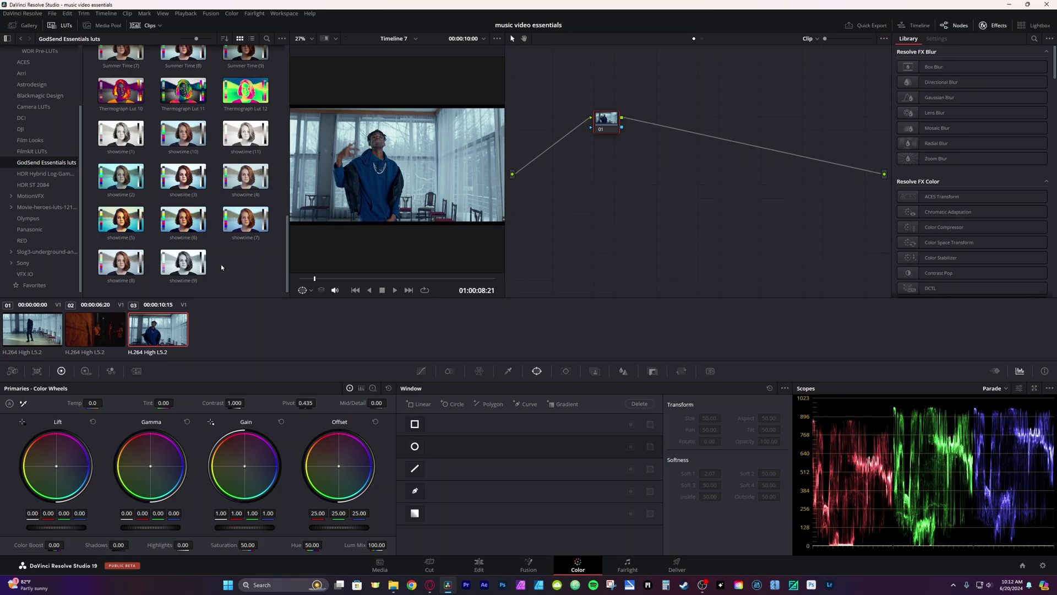
scroll(221, 263, "up", 5)
scroll(219, 258, "up", 2)
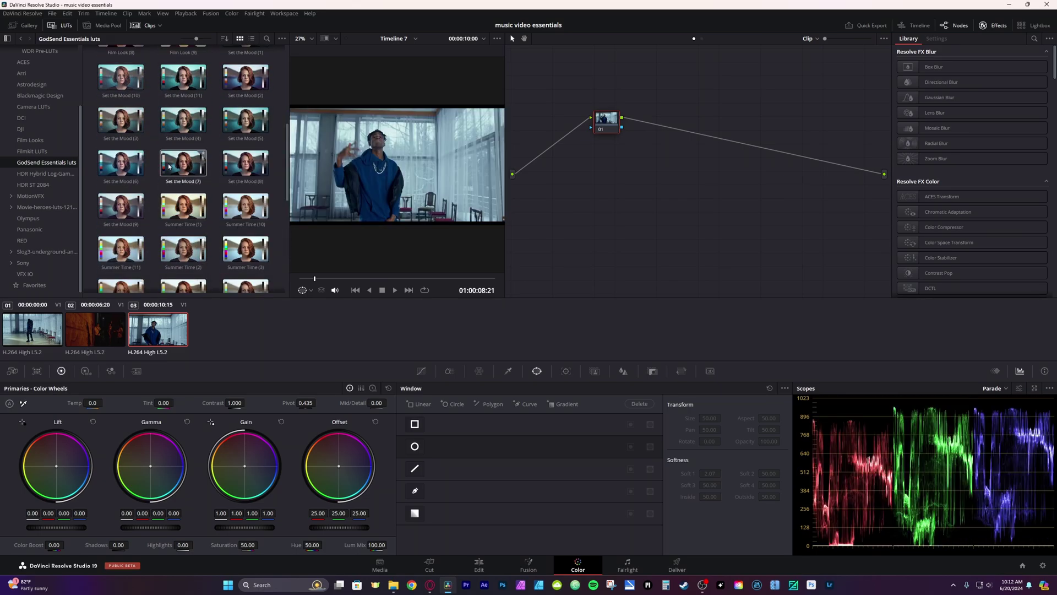
scroll(173, 141, "up", 2)
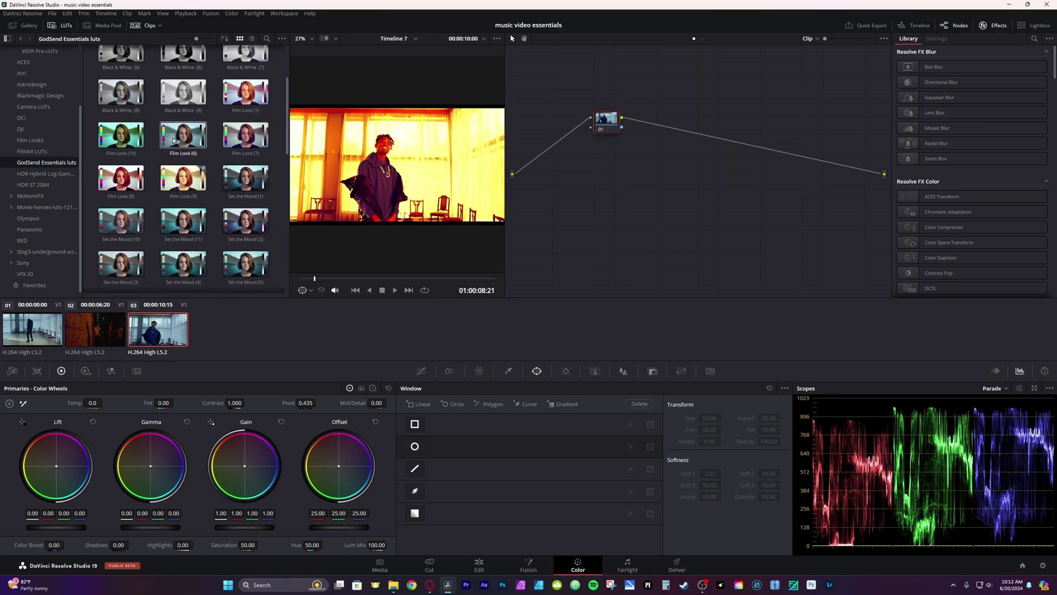
scroll(173, 141, "down", 1)
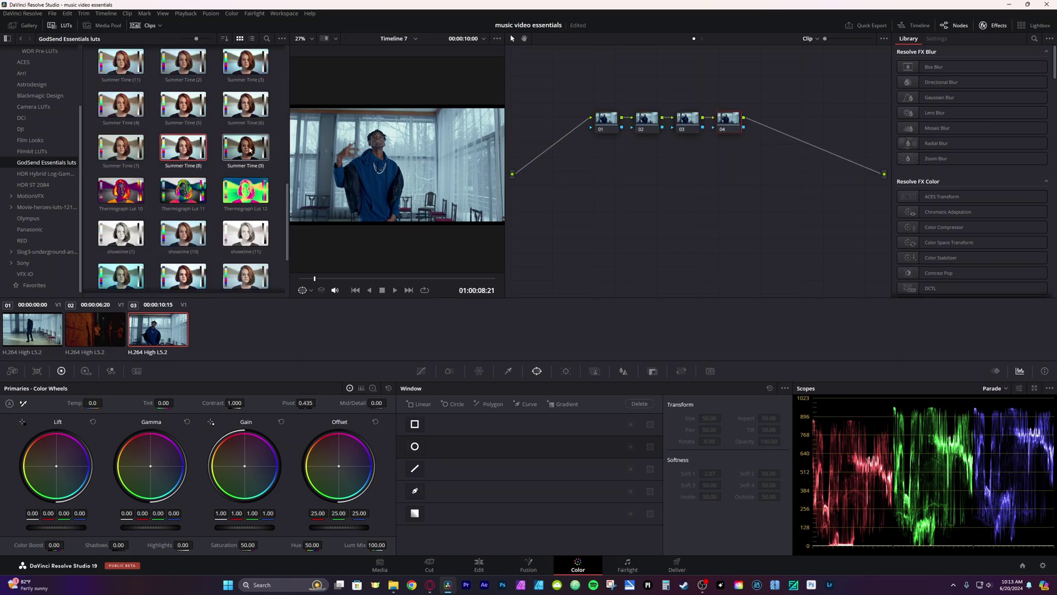
left_click_drag(245, 148, 733, 122)
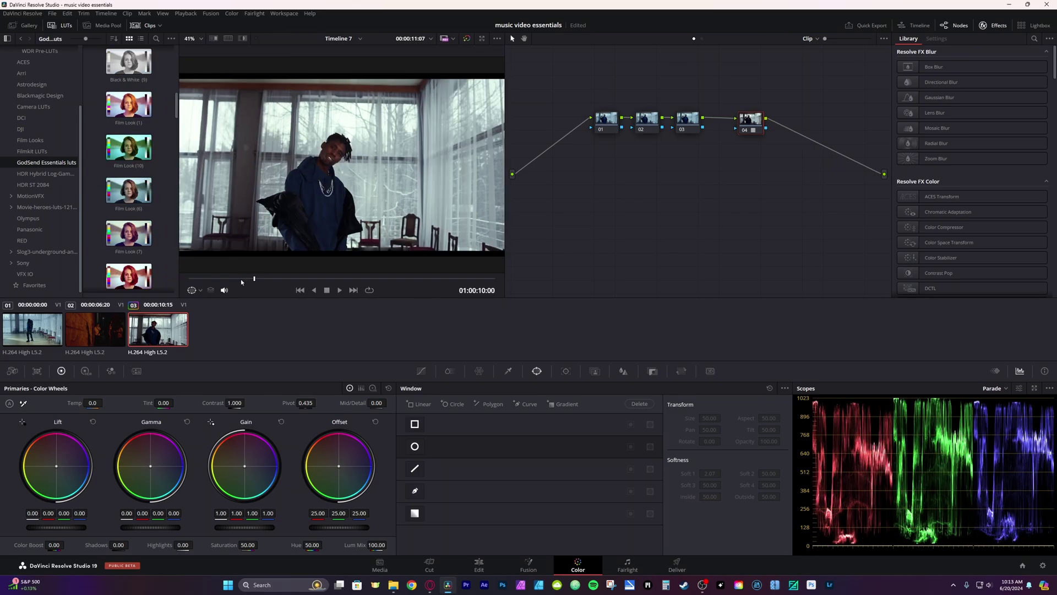
Scrub the graded third clip between 01:00:09:04 and 01:00:11:00 and examine its node chain
left_click(226, 279)
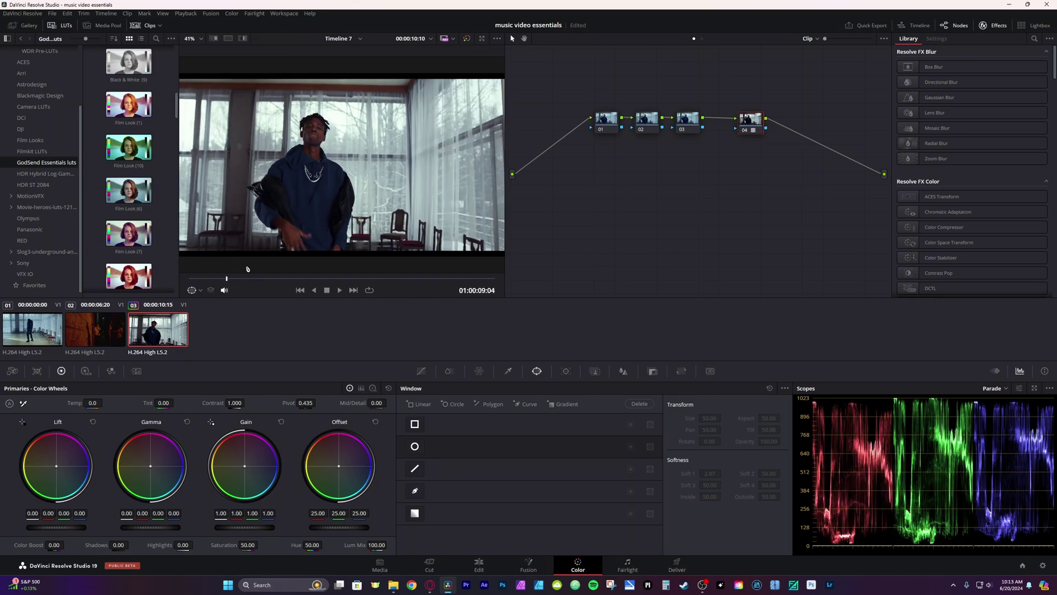
left_click_drag(235, 282, 288, 279)
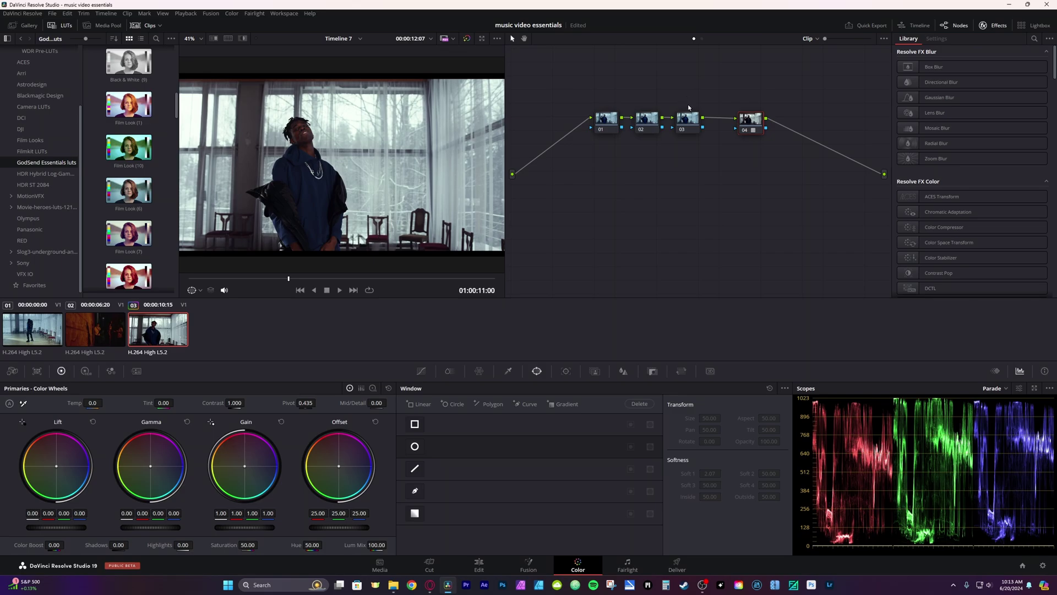
left_click(610, 122)
left_click_drag(757, 127, 792, 127)
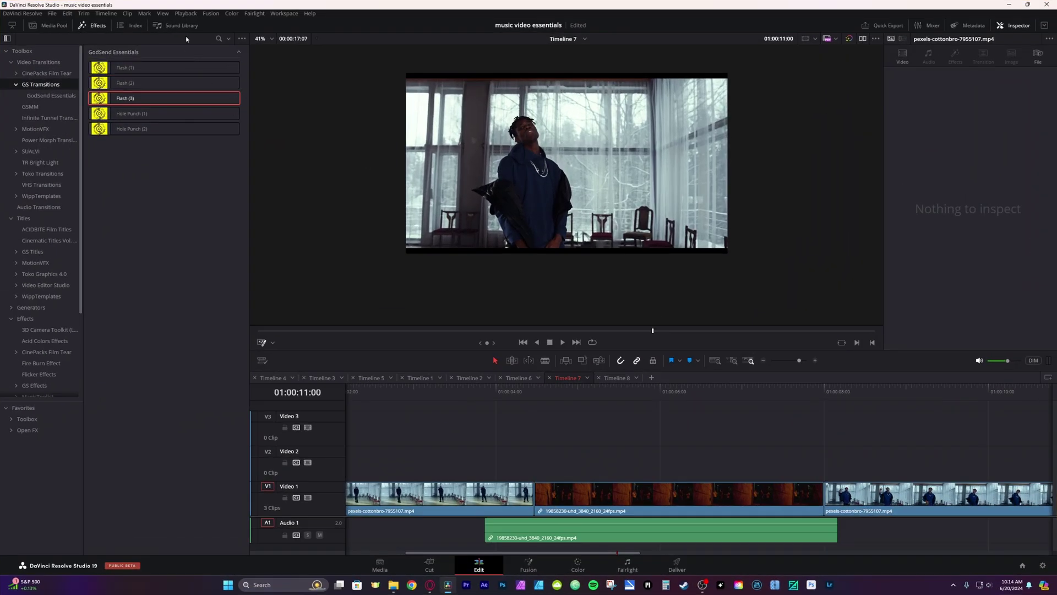
Add the sound fx folder from Music to the Sound Library and rescan it for new files
left_click(181, 25)
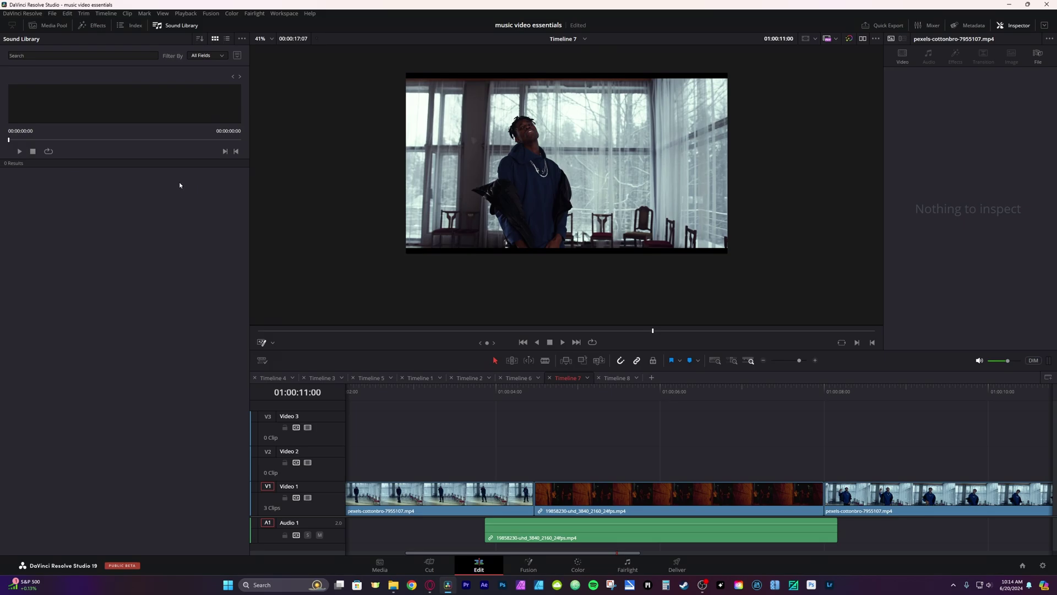
left_click(110, 55)
left_click(242, 38)
left_click(258, 51)
left_click(342, 276)
left_click(409, 180)
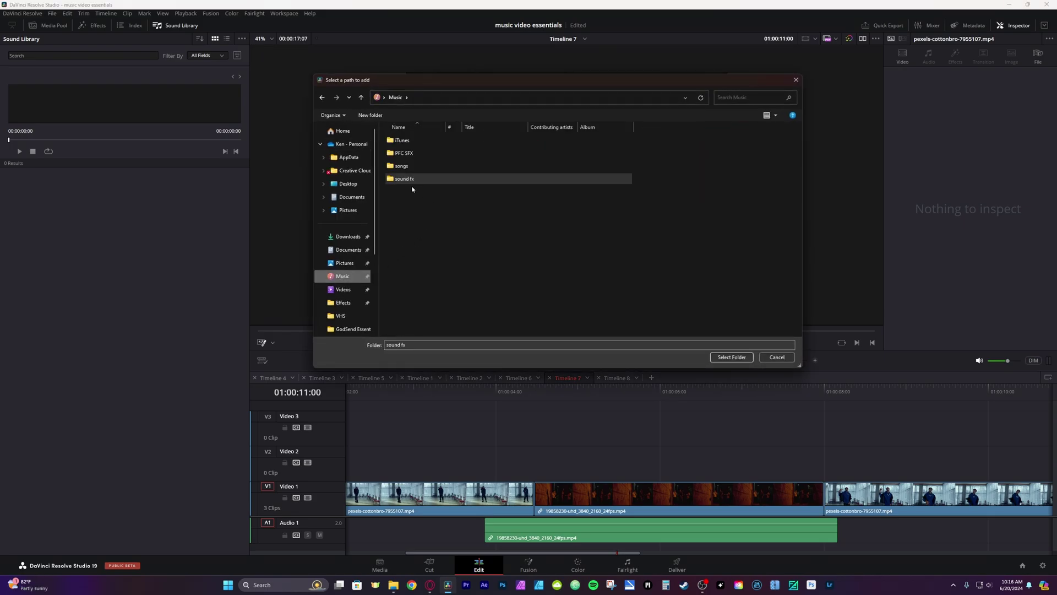
left_click(732, 357)
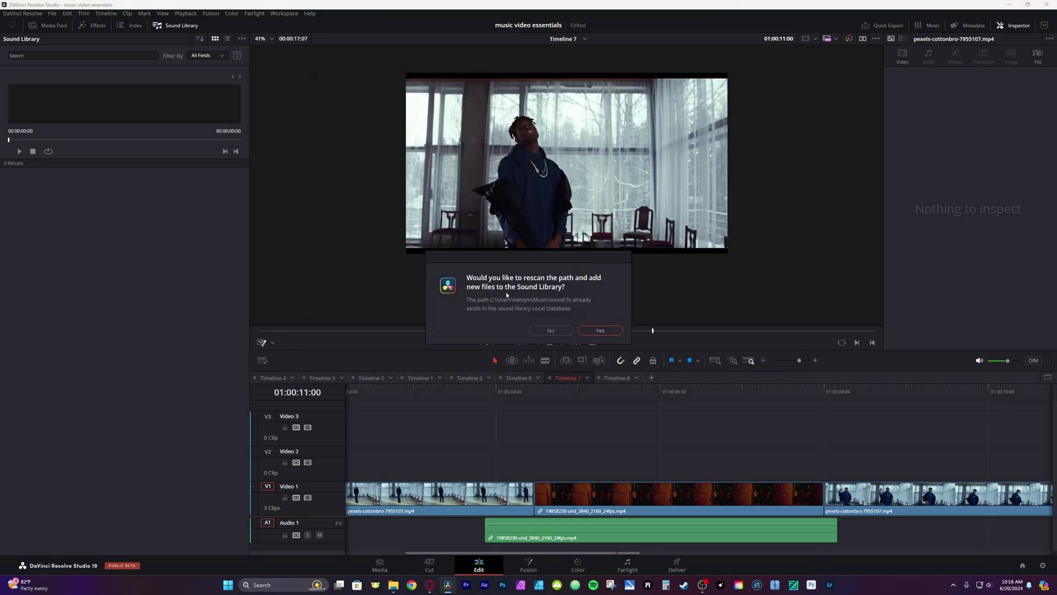
left_click(602, 332)
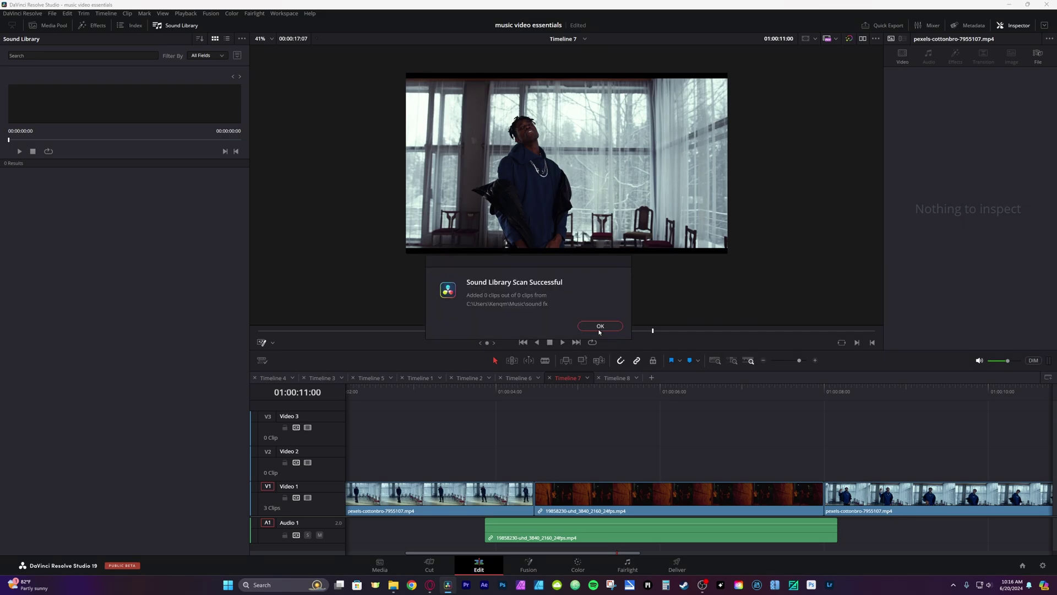
left_click(600, 326)
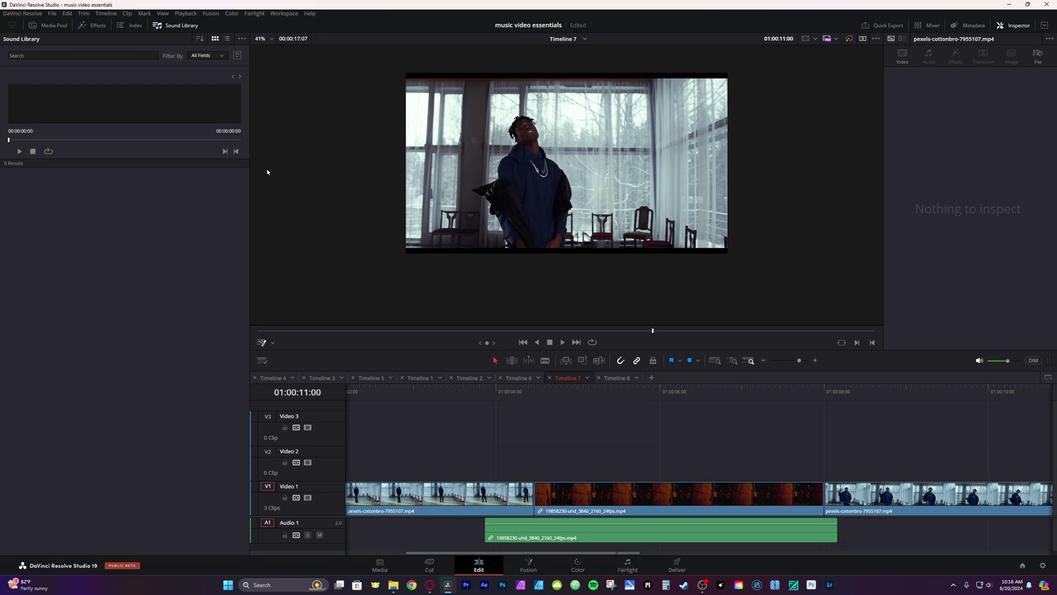
left_click(243, 40)
left_click(258, 51)
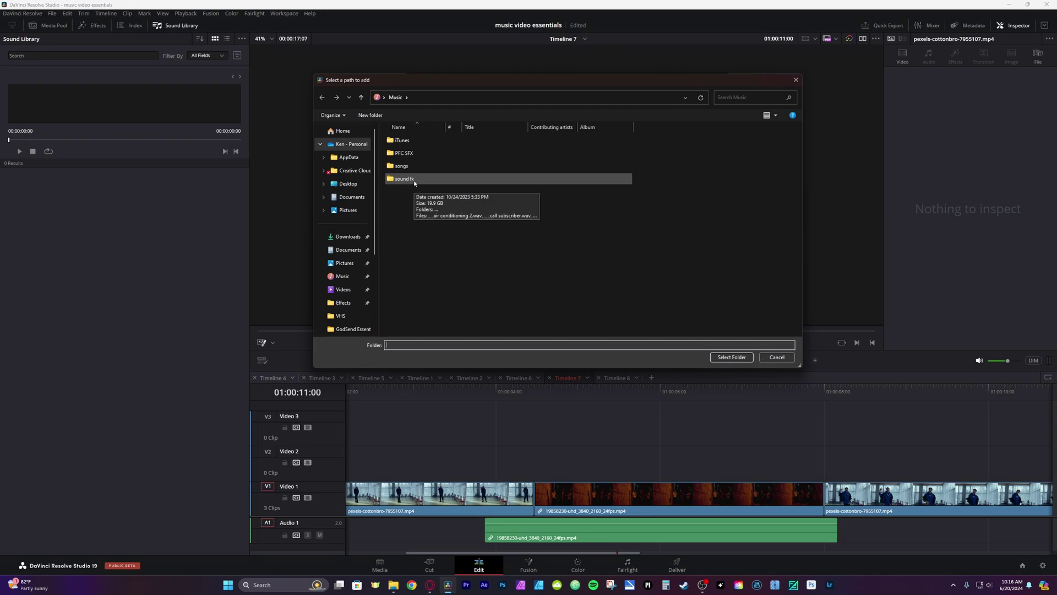
left_click(777, 358)
Search the Sound Library for all sounds with *** and preview the Ambience 10 sound
left_click(49, 55)
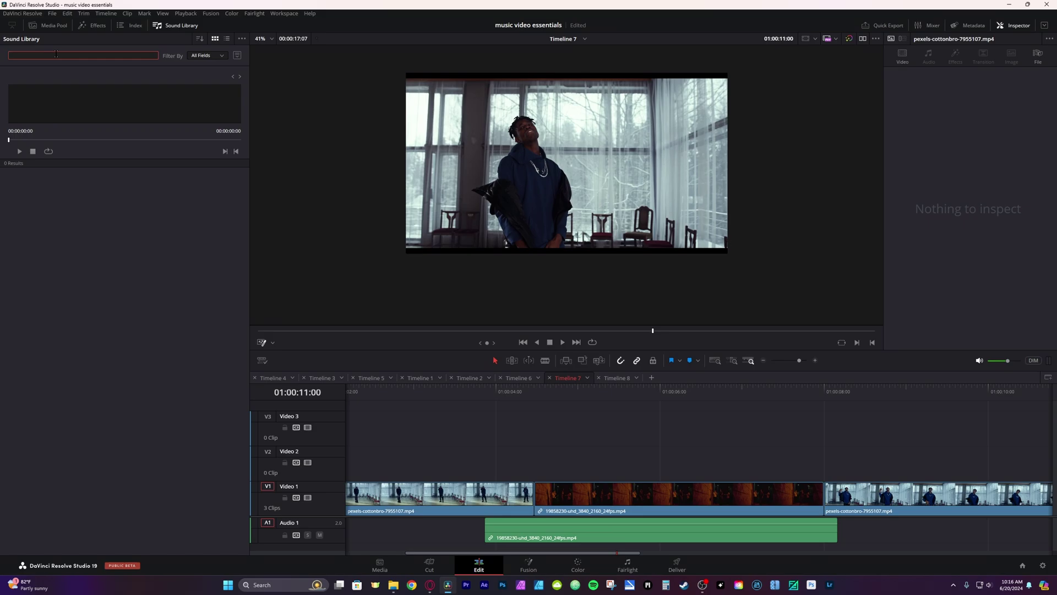
type("***")
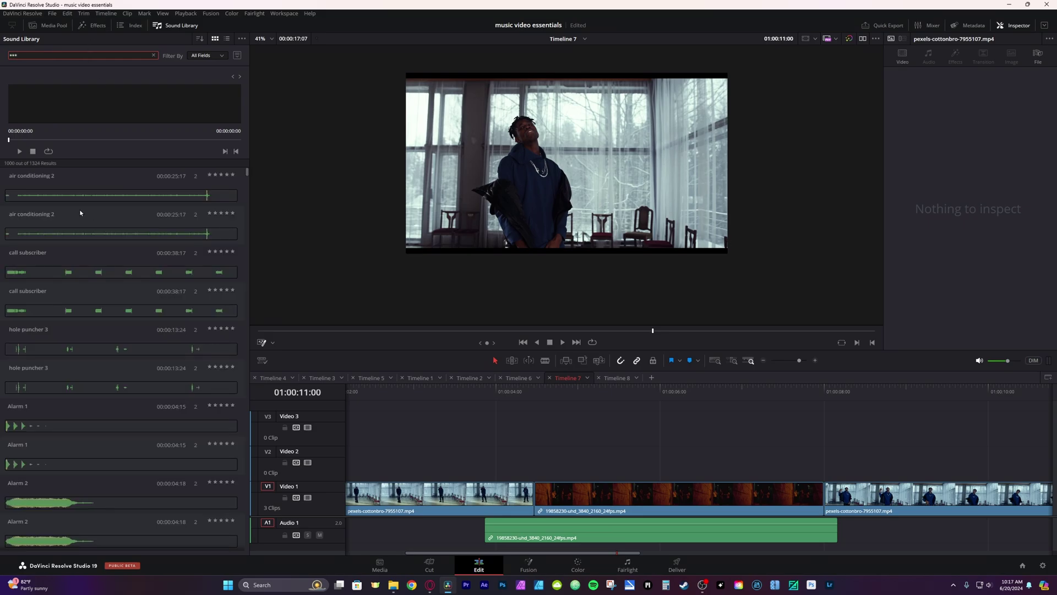
scroll(80, 212, "down", 8)
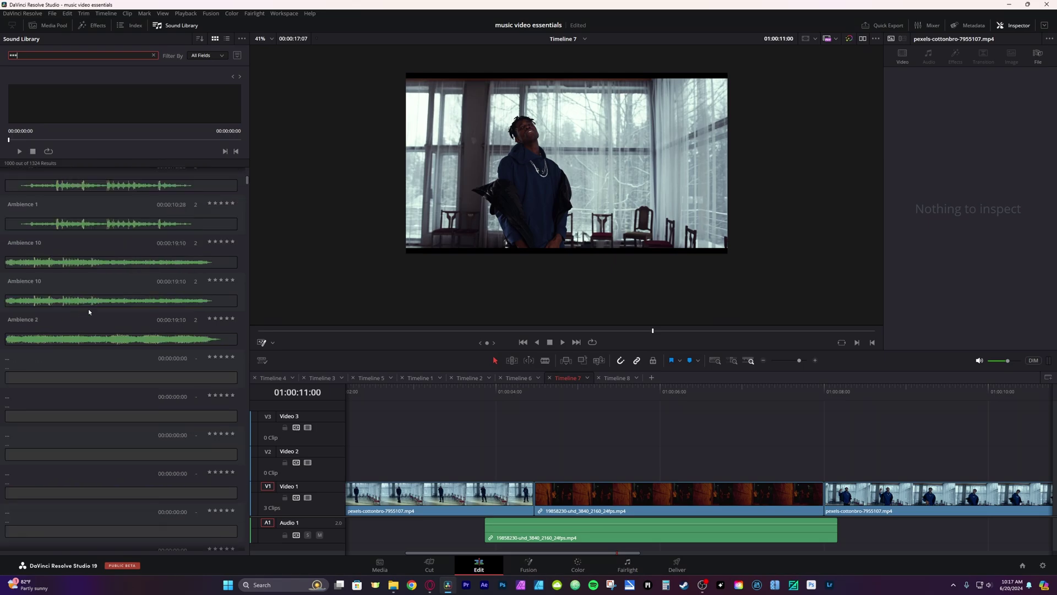
left_click(62, 306)
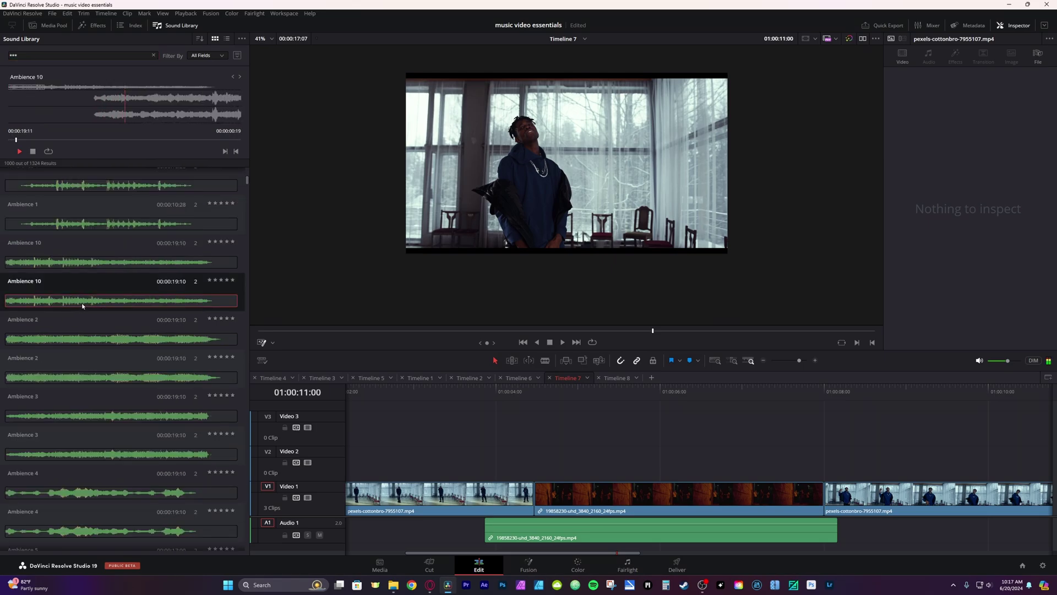
Place the Ambience 10 sound on Audio 1 near the start of the second clip and play the timeline
left_click_drag(71, 302, 487, 526)
left_click(586, 406)
key("space")
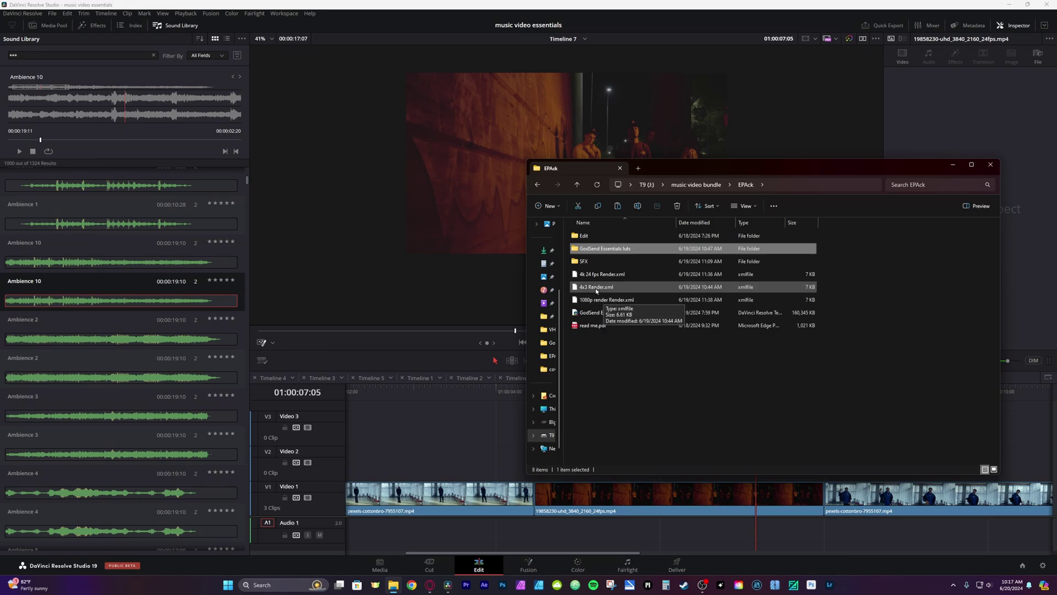
Import 4x3 Render.xml from the EPAck folder as a render preset on the Deliver page, named 4x3 Render demo
left_click(677, 565)
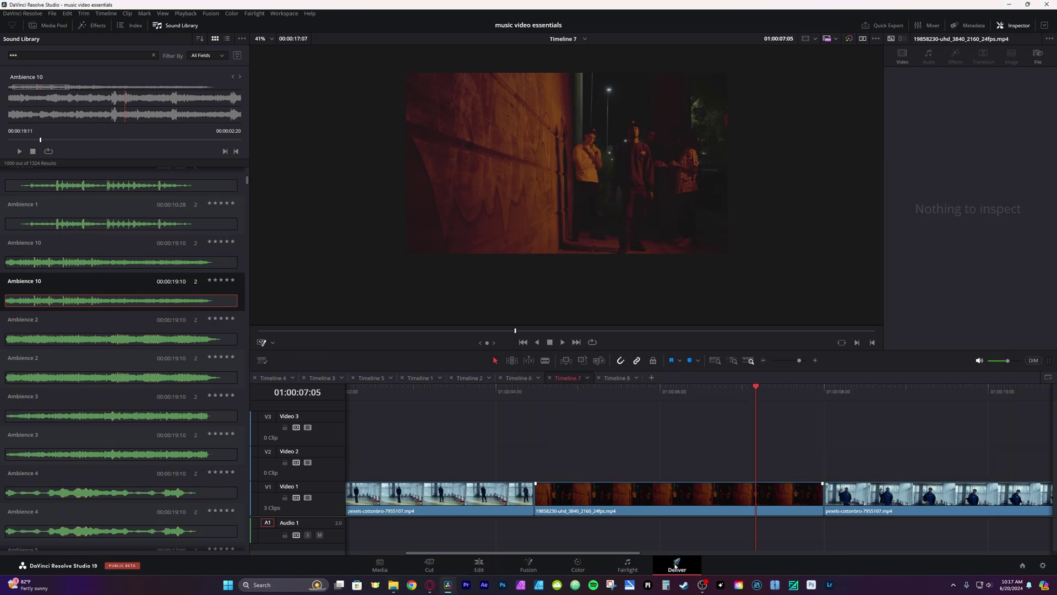
left_click(178, 39)
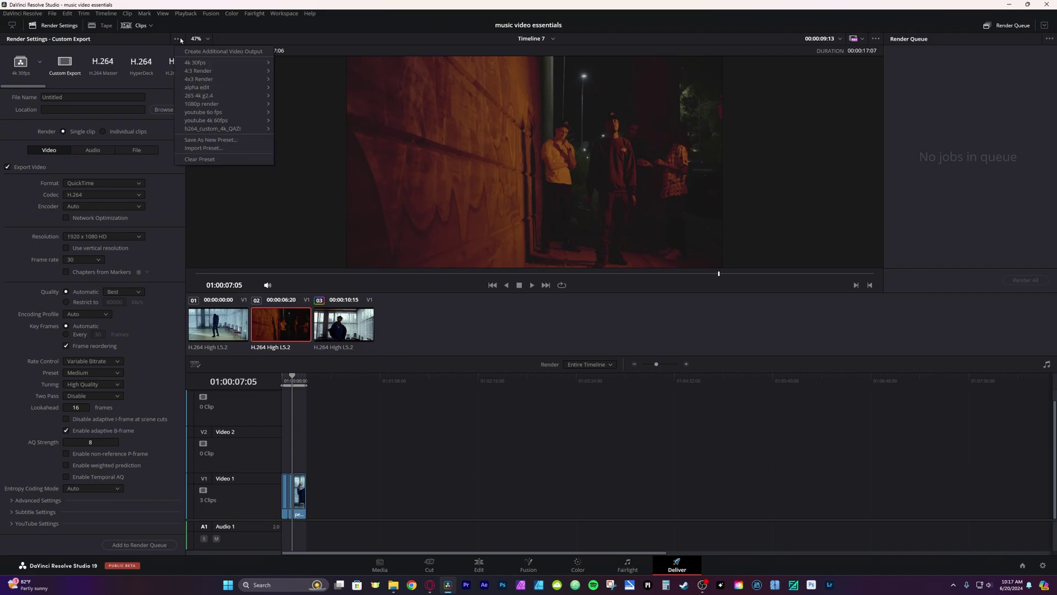
left_click(198, 148)
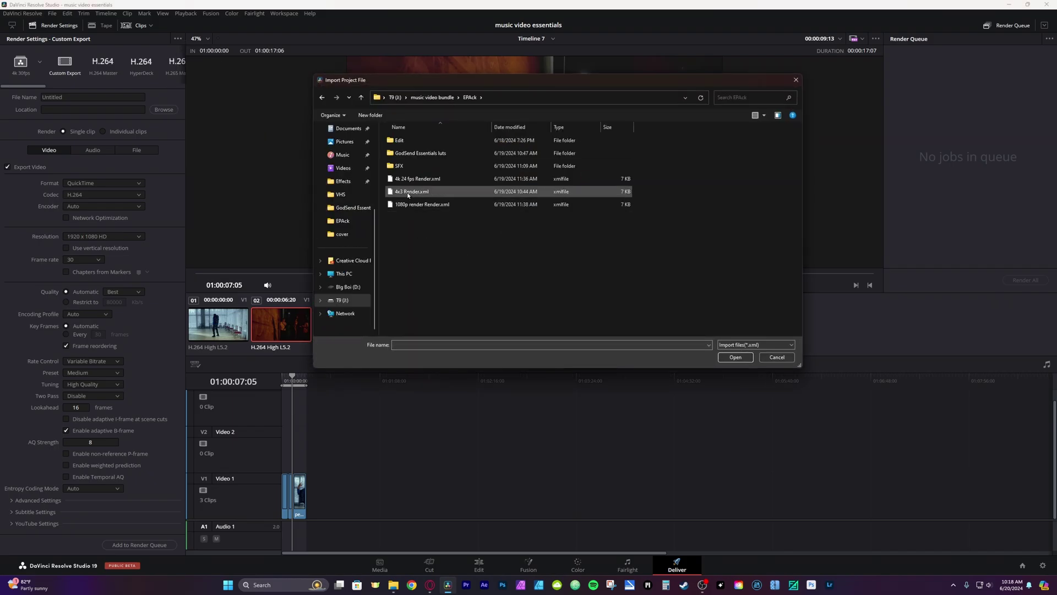
left_click(408, 192)
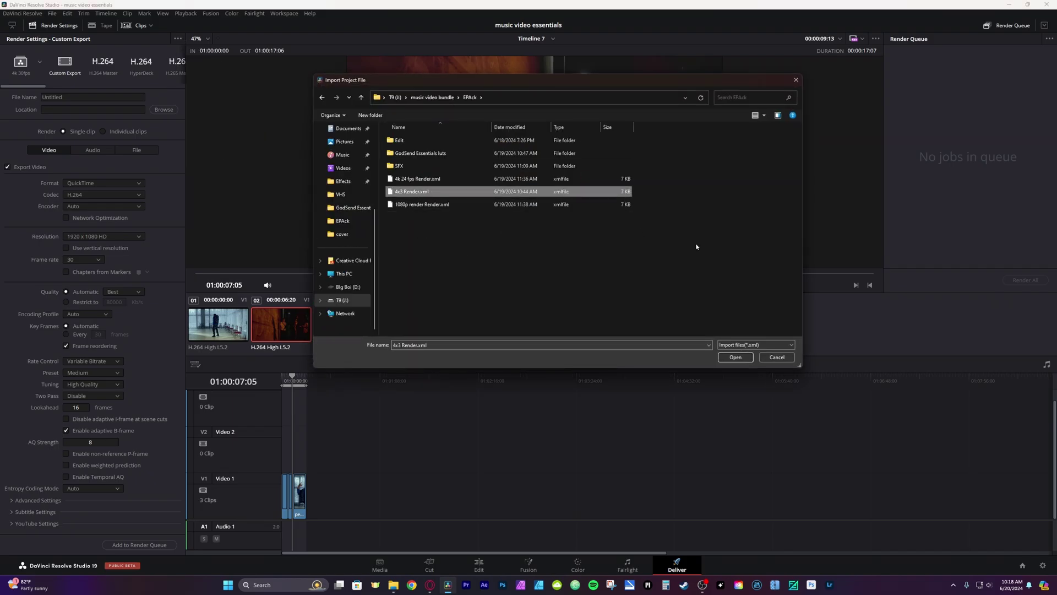
left_click(735, 357)
key("End")
type("demo")
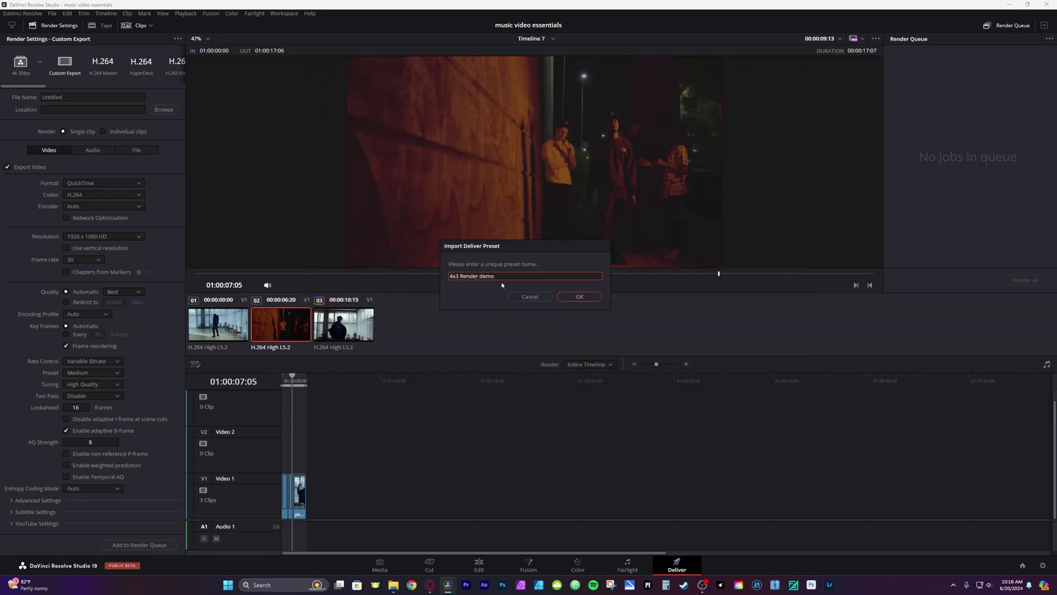
key("Return")
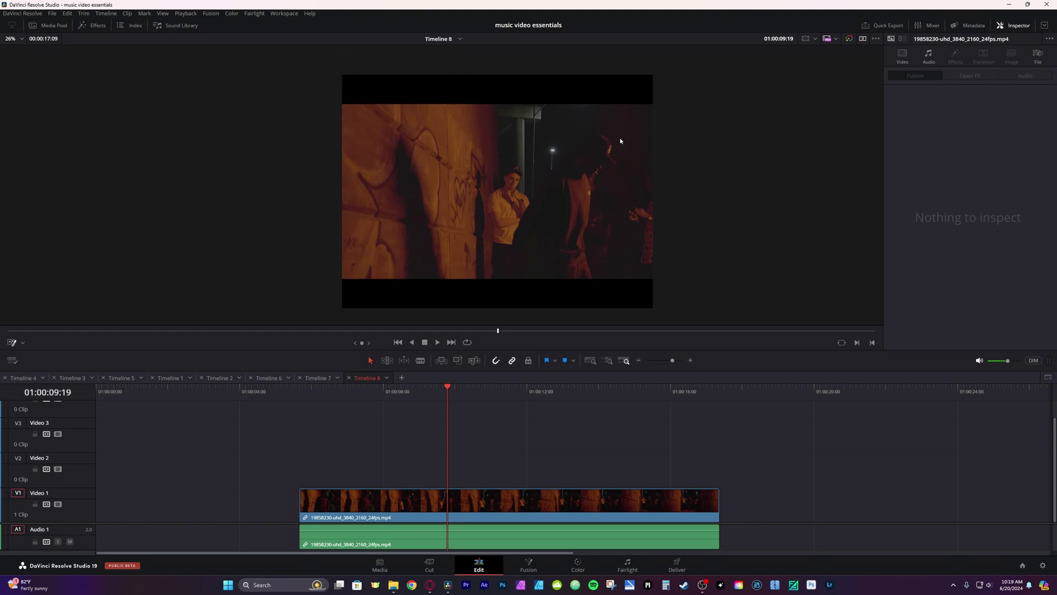
View the Timeline 8 frame at 01:00:09:19 in full screen
key("ctrl+f")
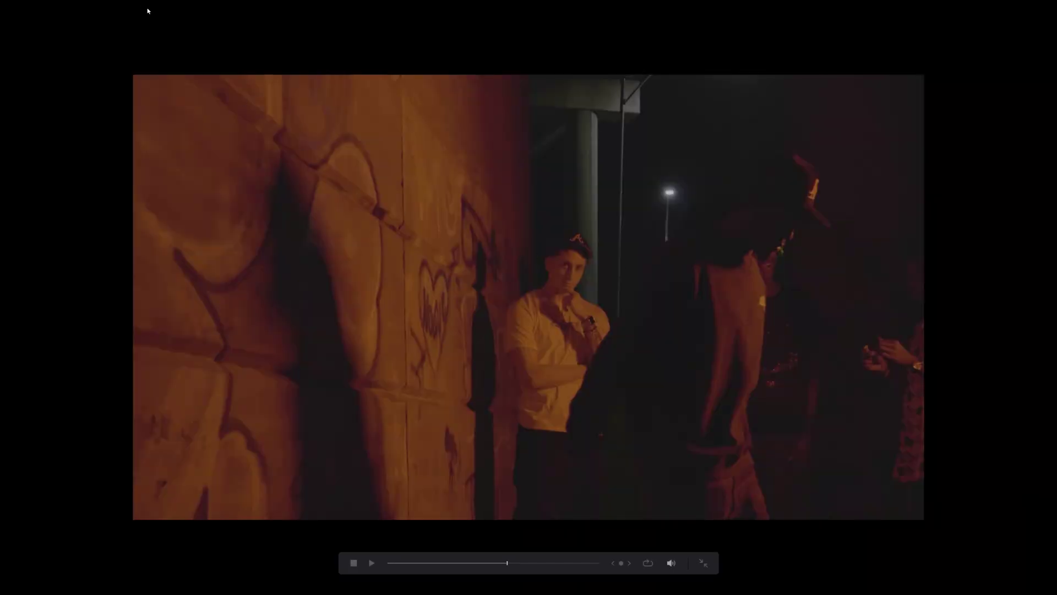